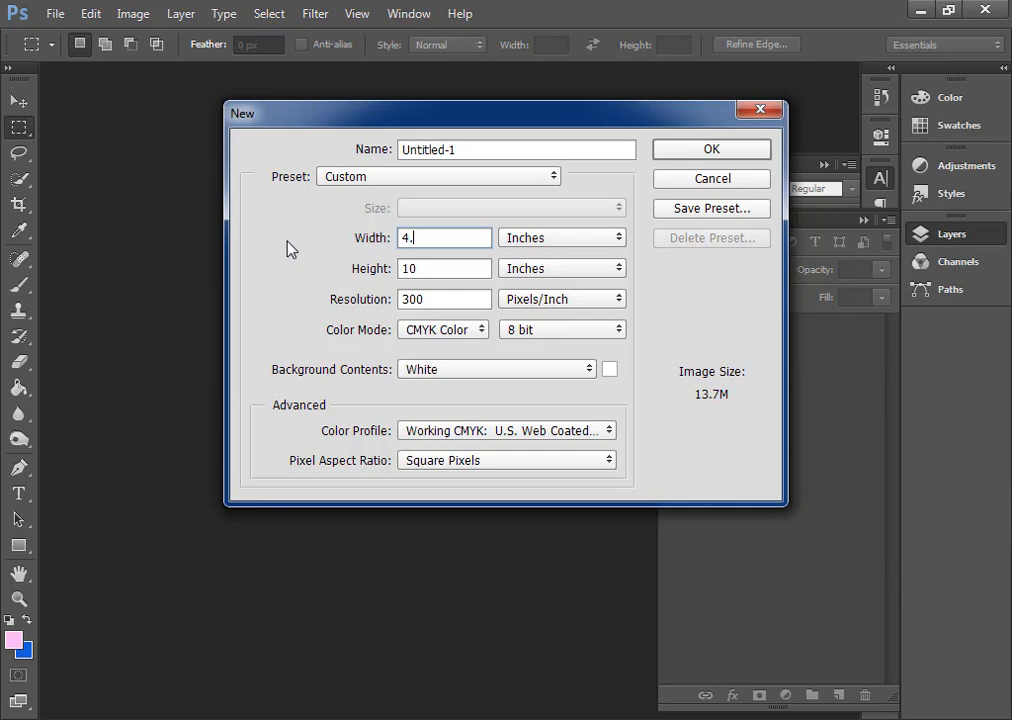
# - Create a new 4.25 x 6.25 inch document at 300 pixels/inch in CMYK with a white background
pyautogui.write('25')
pyautogui.press('Tab')
pyautogui.write('6')
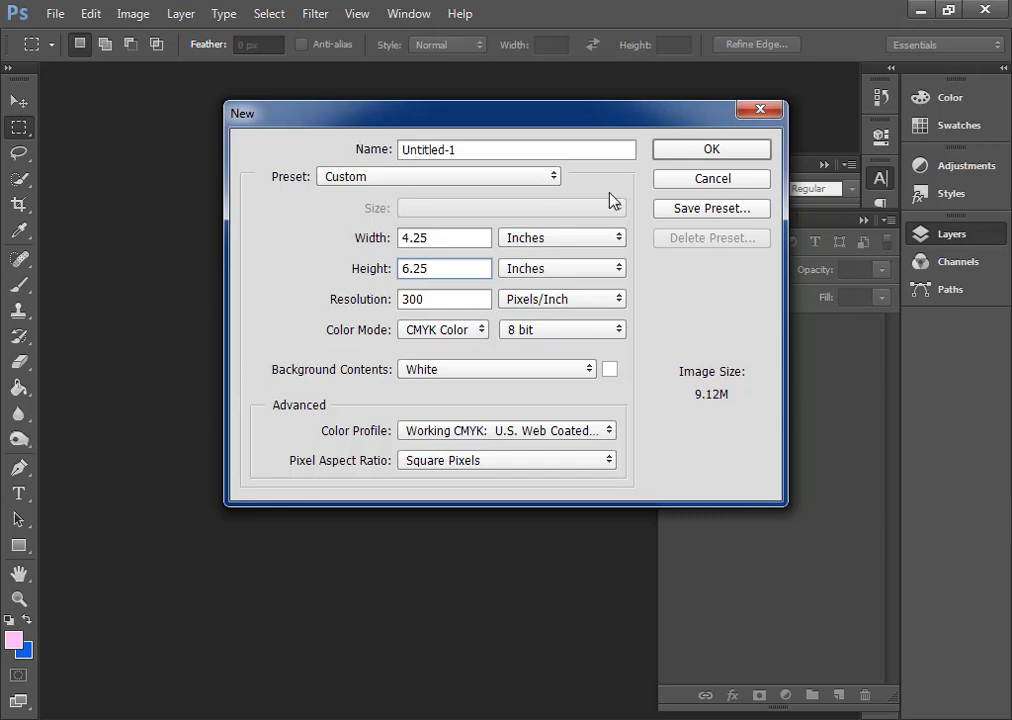
pyautogui.click(694, 153)
# - Place grey-370125_1280 from the Videos library, rotate it 90°, and scale it to cover the whole canvas
pyautogui.click(18, 101)
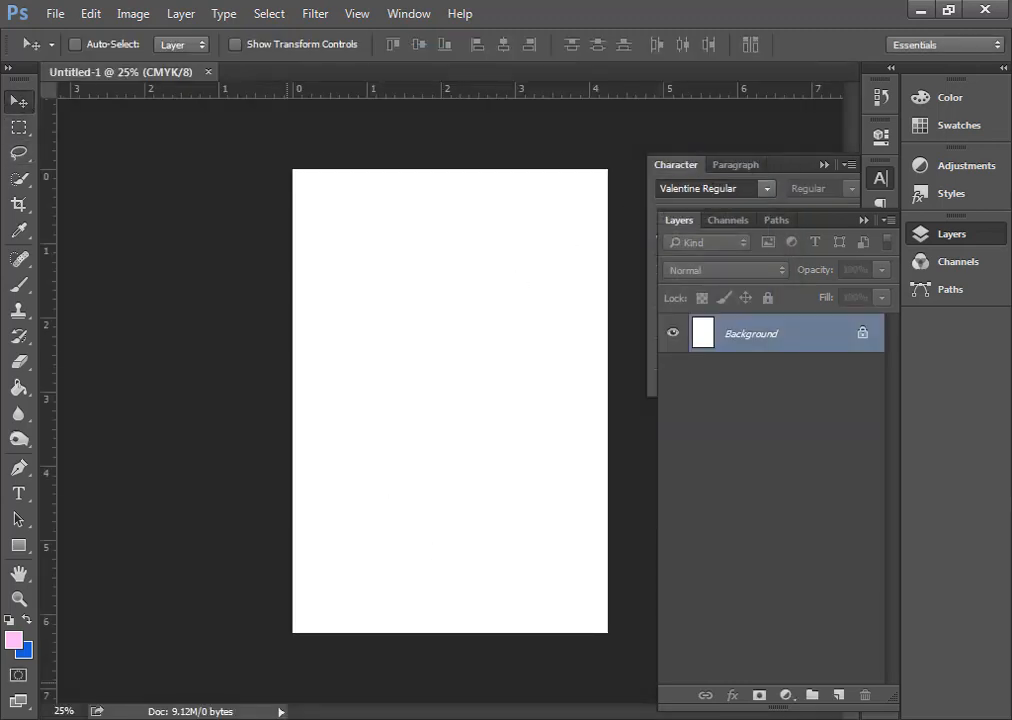
pyautogui.hotkey('alt', 'Tab')
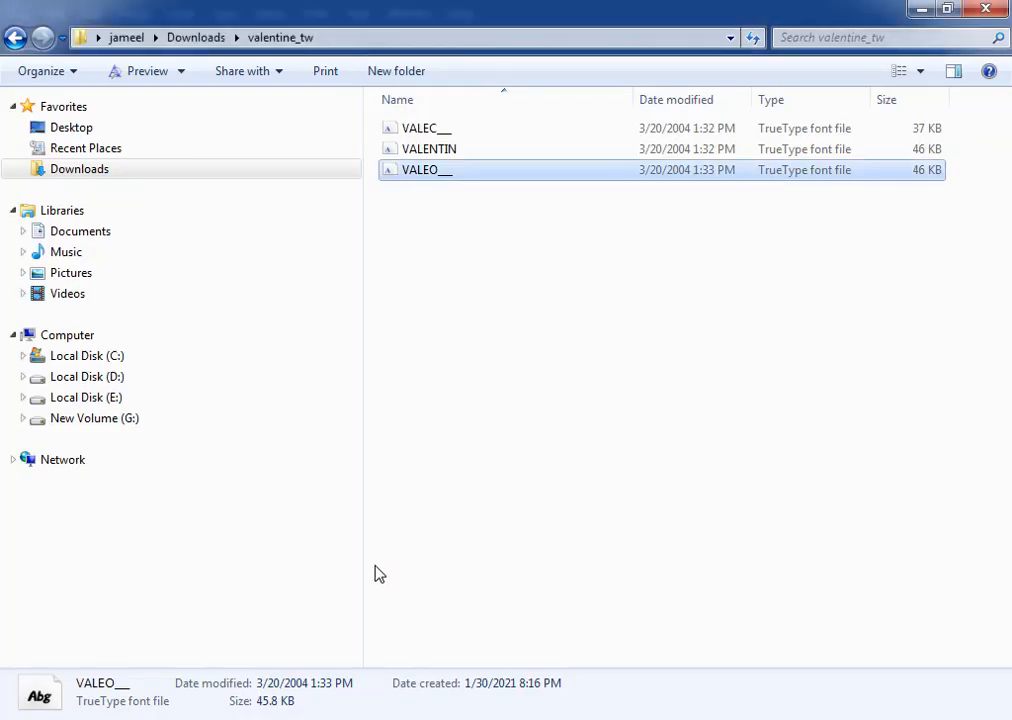
pyautogui.click(75, 293)
pyautogui.moveTo(635, 230); pyautogui.dragTo(477, 370)
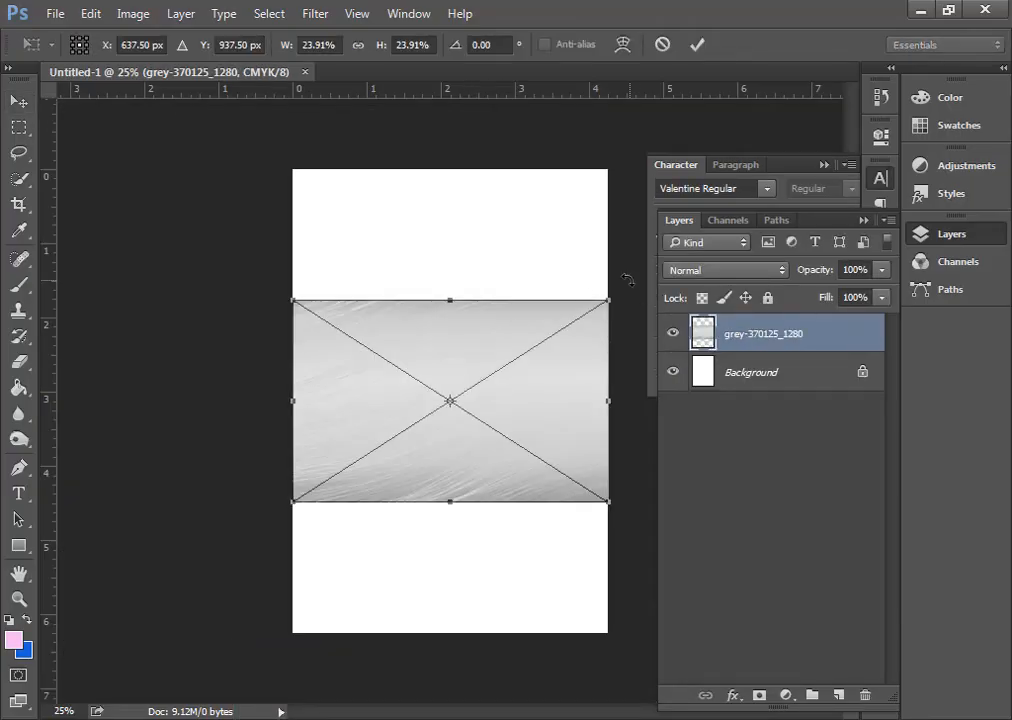
pyautogui.moveTo(615, 285); pyautogui.dragTo(587, 578)
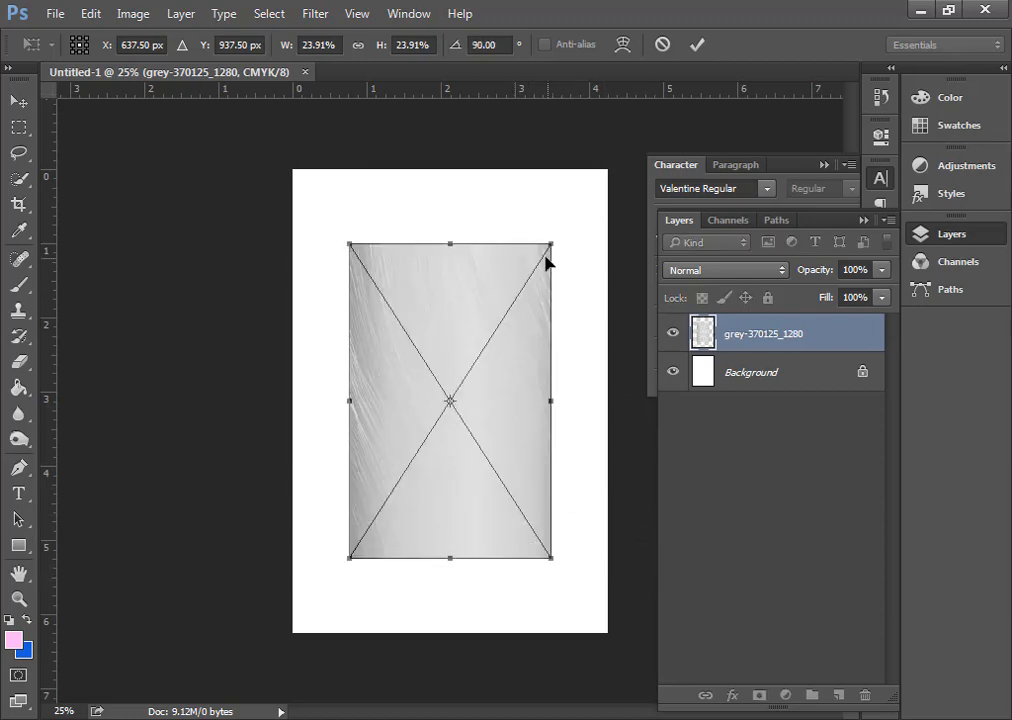
pyautogui.moveTo(553, 245); pyautogui.dragTo(626, 124)
pyautogui.moveTo(348, 557); pyautogui.dragTo(282, 662)
pyautogui.click(694, 43)
# - Place christmas-3003710_1920 from the Videos library, rotate it 90°, and scale it to about 26% to cover the canvas
pyautogui.click(108, 606)
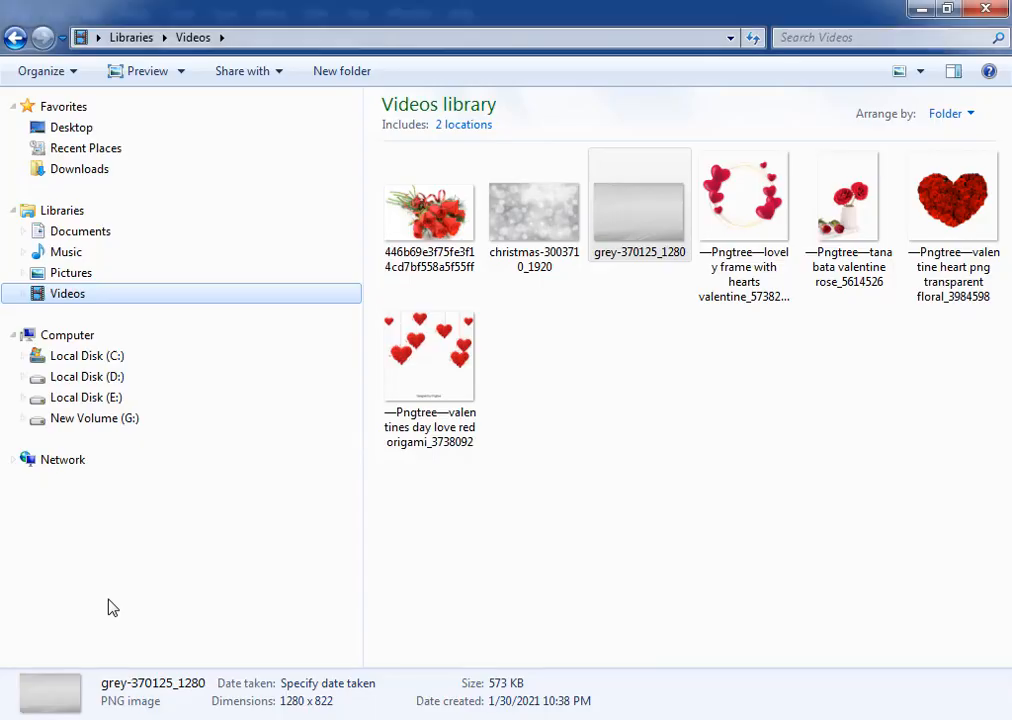
pyautogui.moveTo(541, 232); pyautogui.dragTo(542, 350)
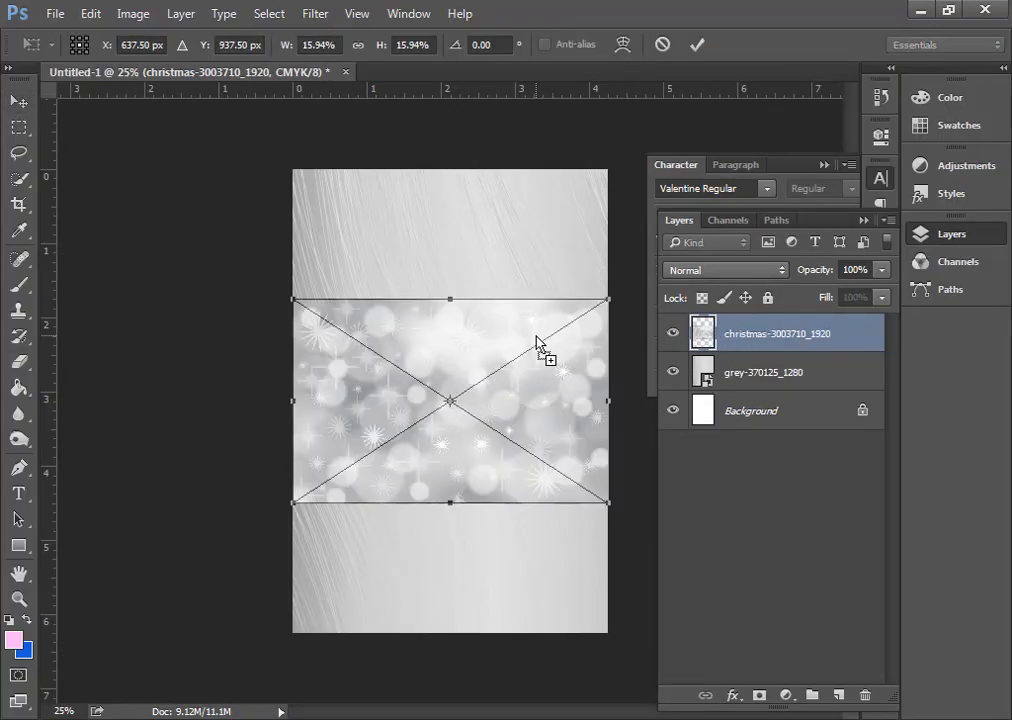
pyautogui.moveTo(582, 264); pyautogui.dragTo(583, 553)
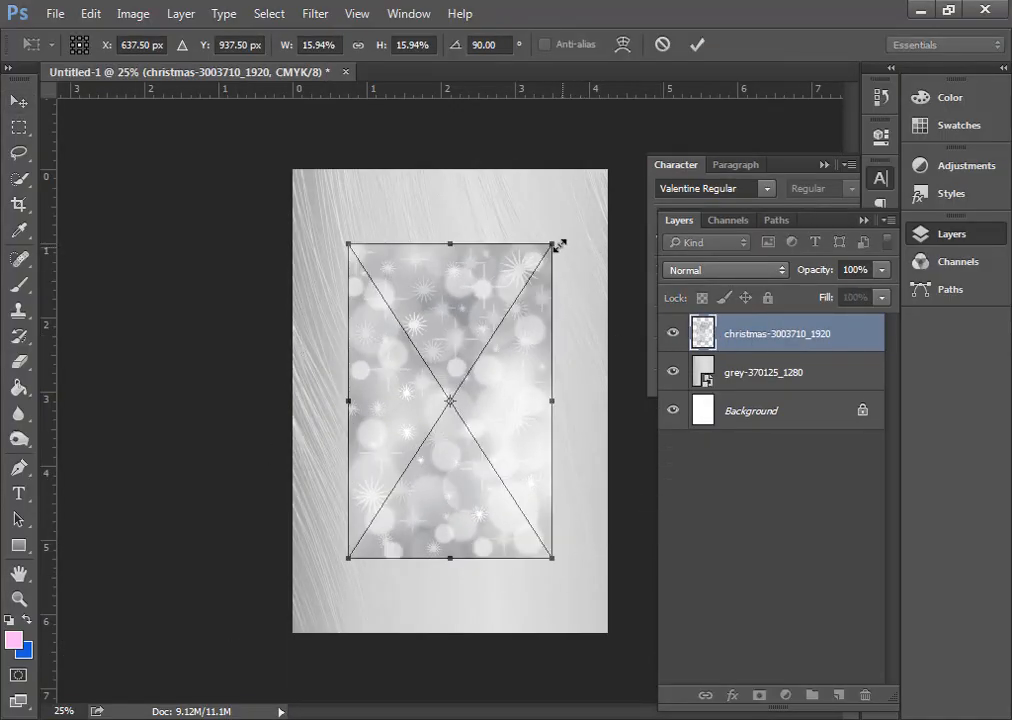
pyautogui.moveTo(553, 244); pyautogui.dragTo(611, 140)
pyautogui.moveTo(347, 557); pyautogui.dragTo(288, 656)
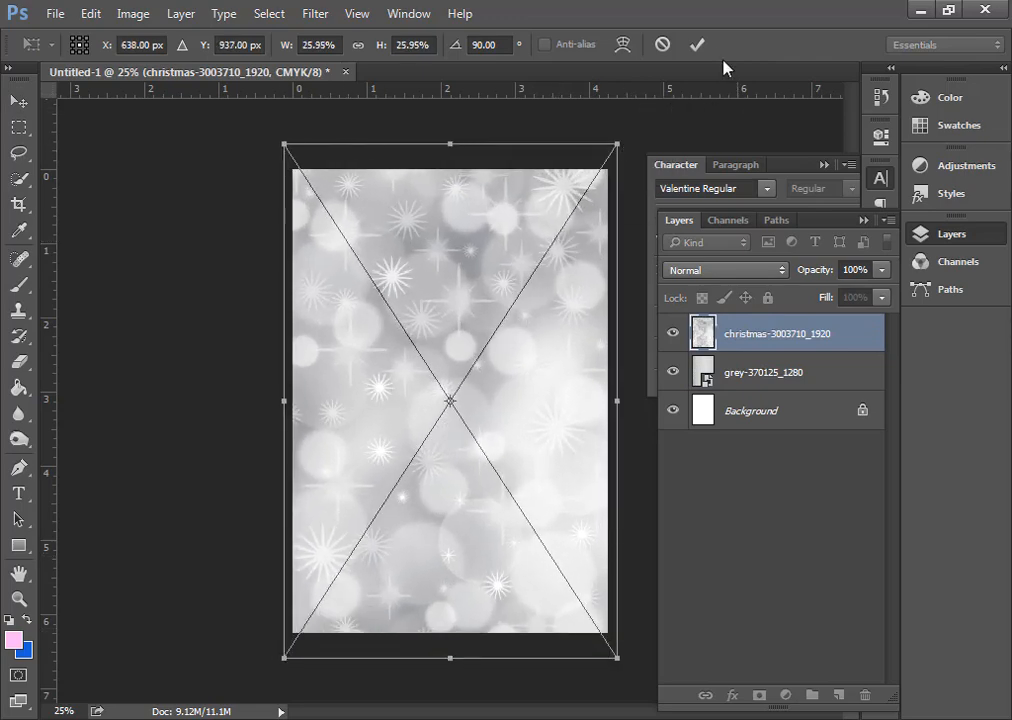
pyautogui.click(697, 44)
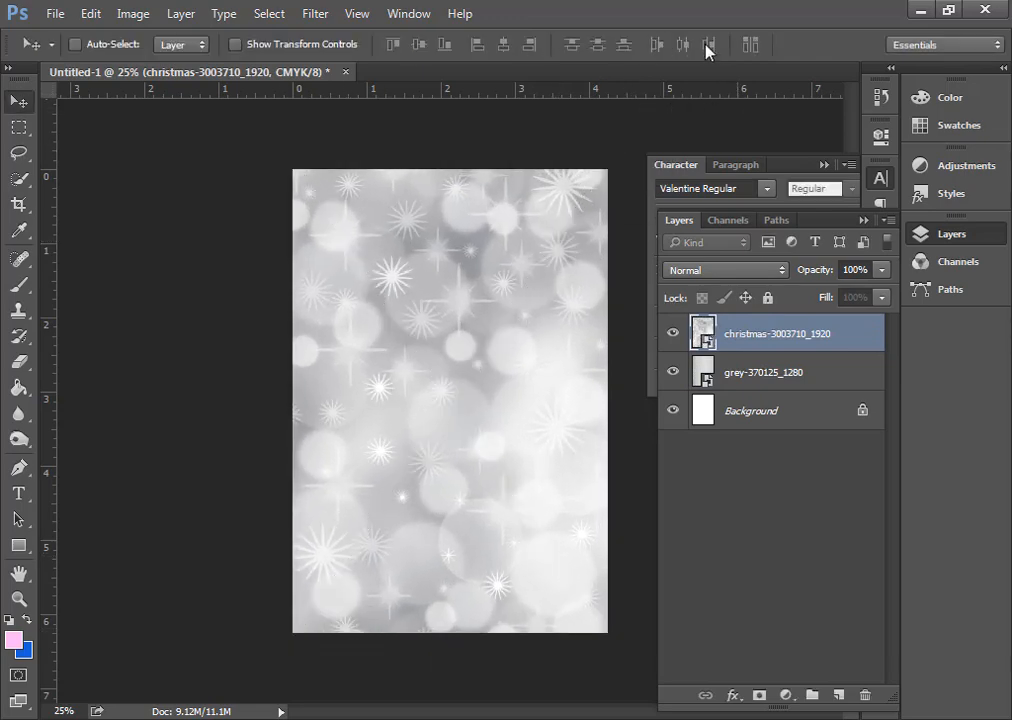
# - Set the opacity of the christmas-3003710_1920 layer to 37%
pyautogui.click(881, 270)
pyautogui.moveTo(845, 294); pyautogui.dragTo(820, 303)
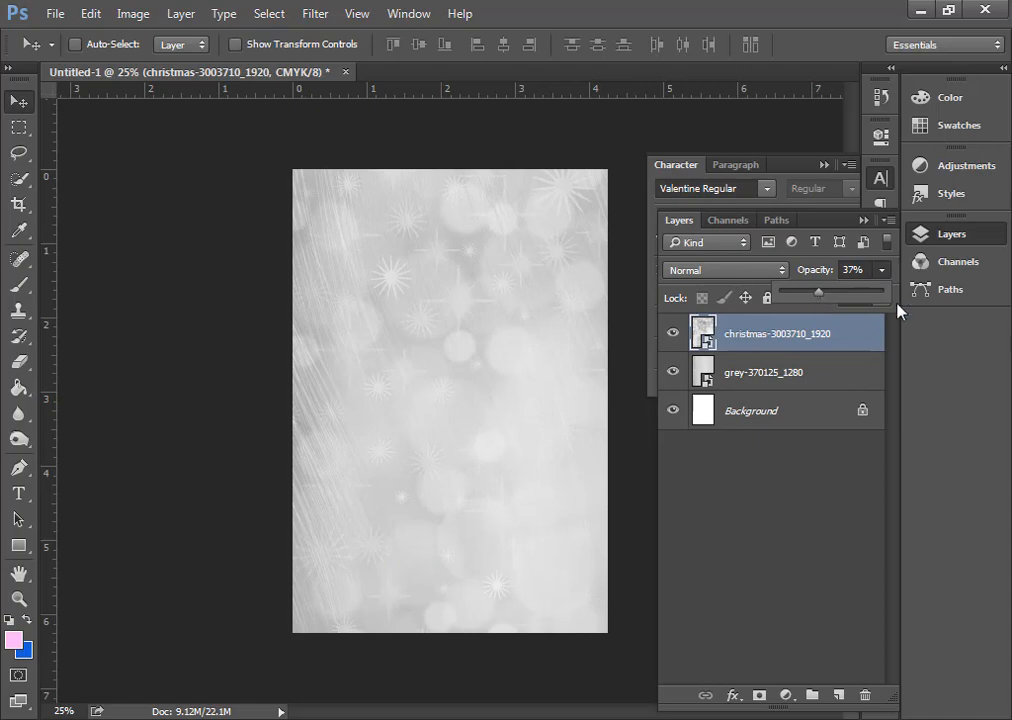
pyautogui.click(22, 127)
# - Place the red rose heart image from the Videos library and center it slightly above the middle of the canvas
pyautogui.click(104, 718)
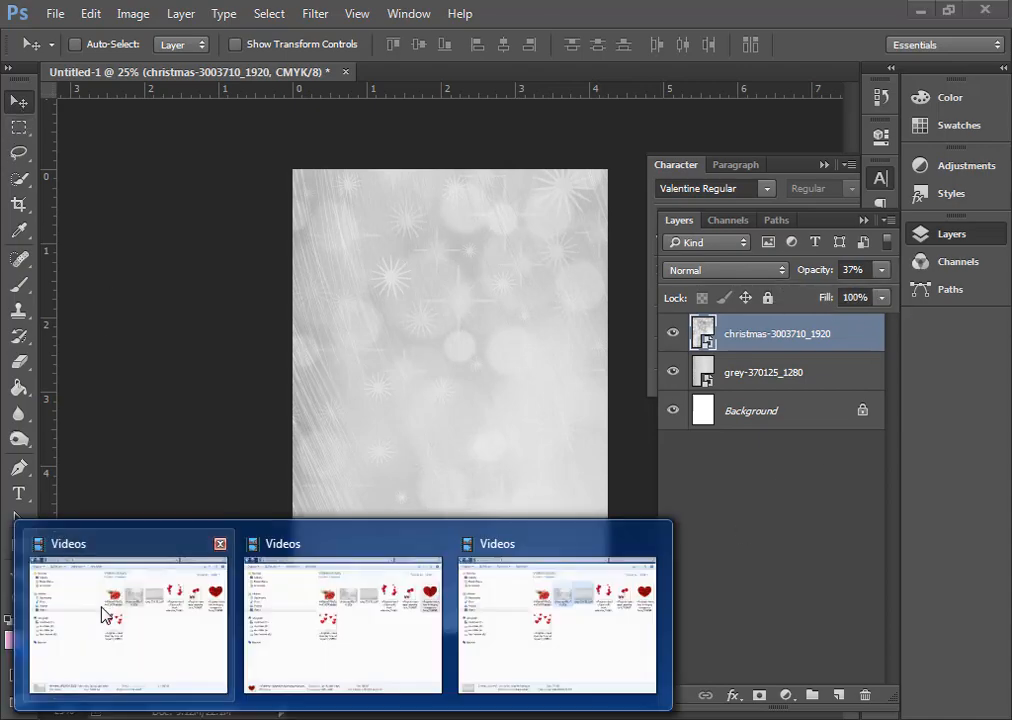
pyautogui.click(104, 614)
pyautogui.moveTo(885, 219); pyautogui.dragTo(405, 310)
pyautogui.click(699, 45)
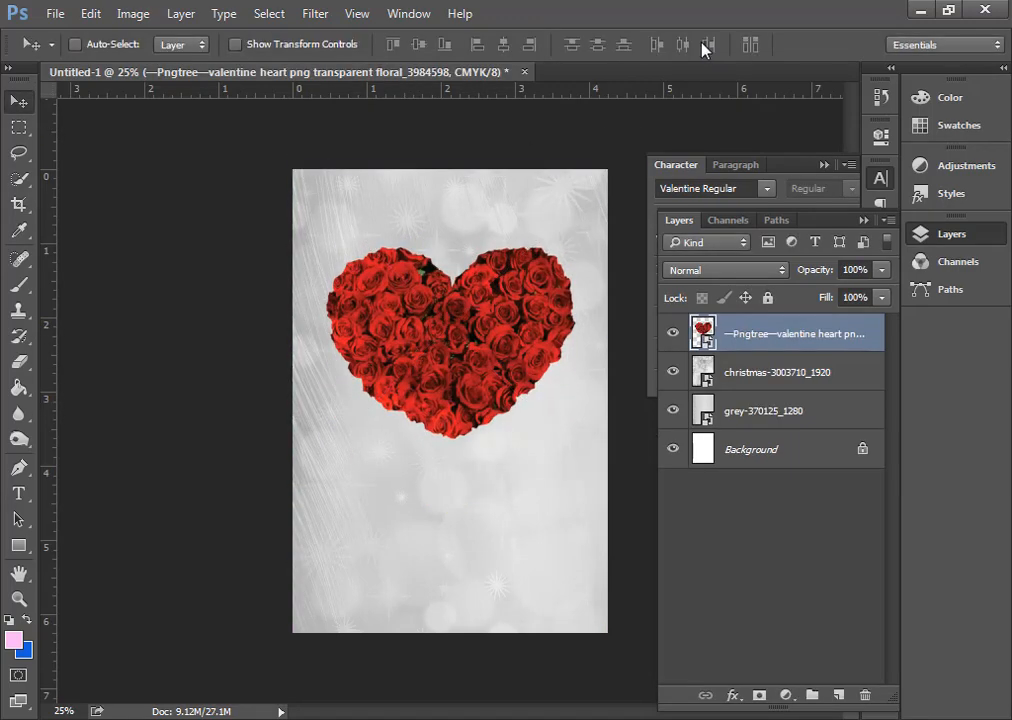
pyautogui.moveTo(434, 336); pyautogui.dragTo(428, 371)
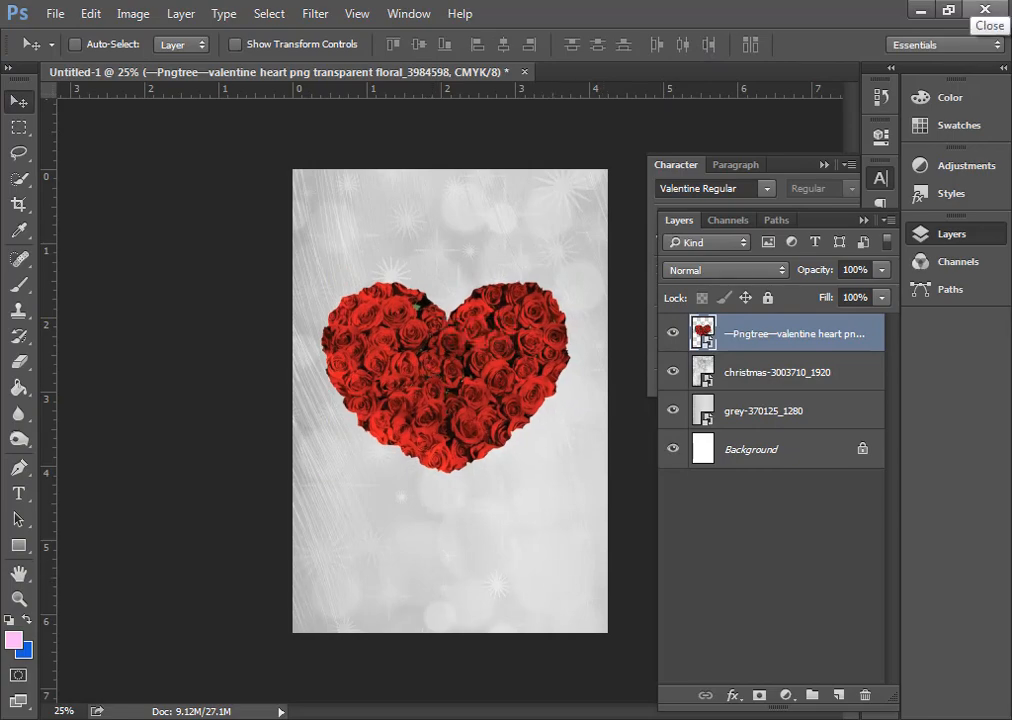
# - Add the text "Velzntine" in pink Valentine Regular at 77.73 pt across the rose heart
pyautogui.rightClick(3, 718)
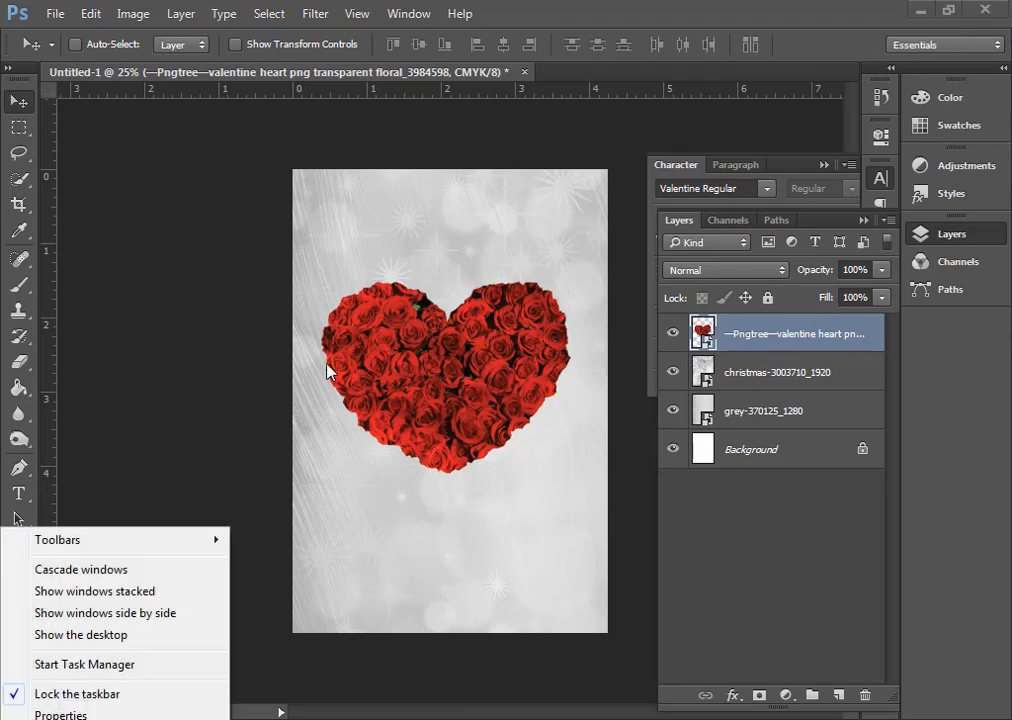
pyautogui.click(350, 235)
pyautogui.press('t')
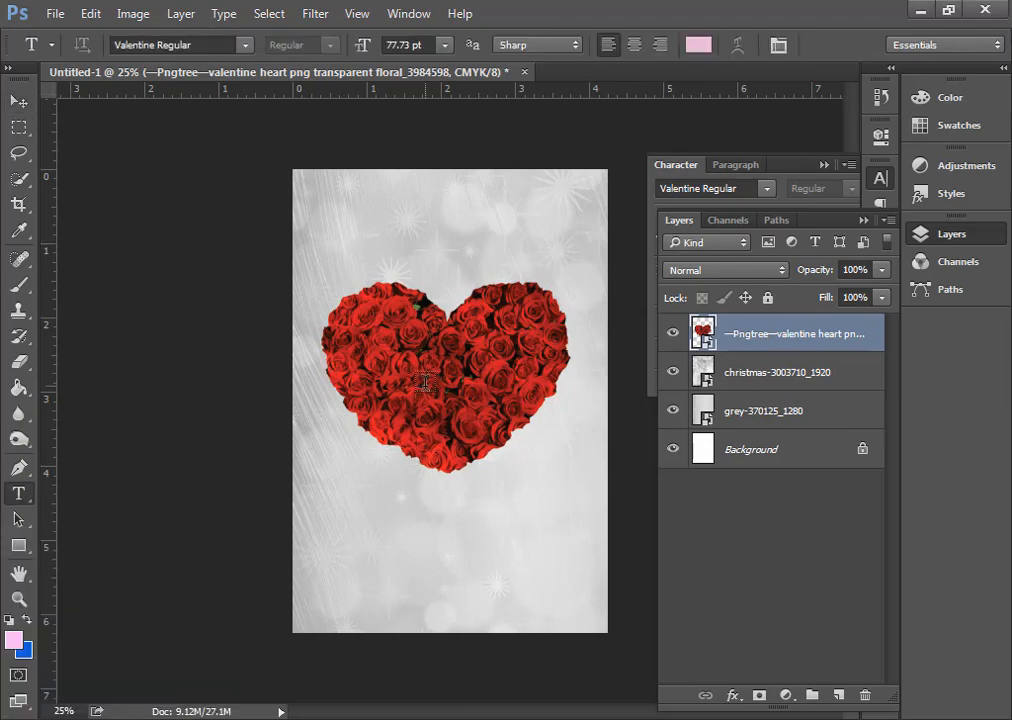
pyautogui.click(376, 339)
pyautogui.write('V')
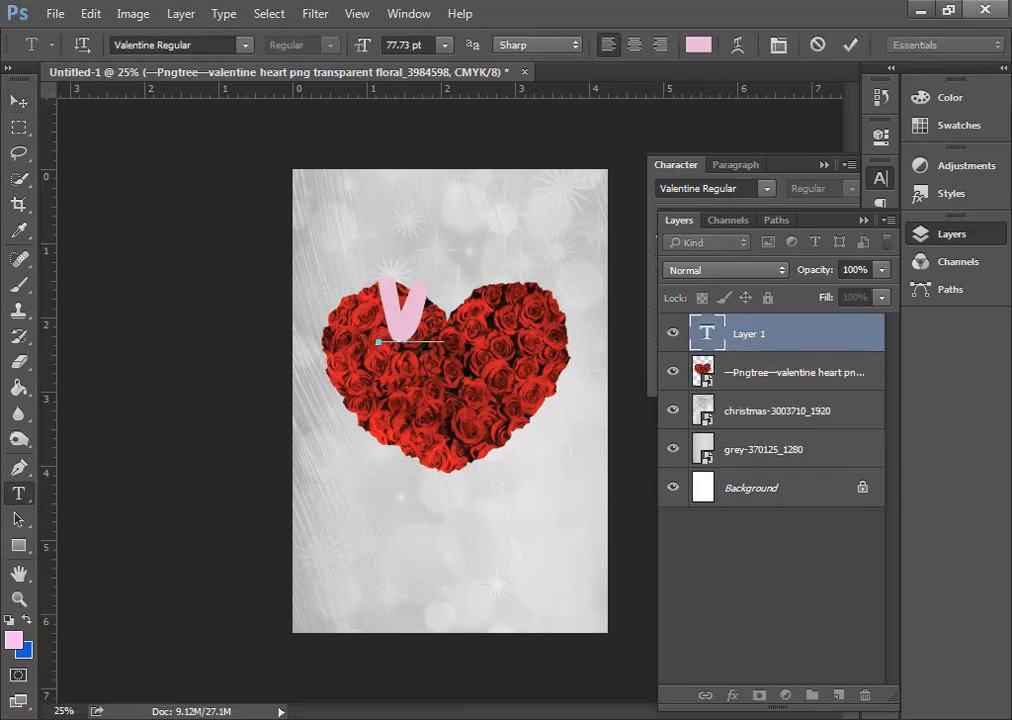
pyautogui.write('elzr')
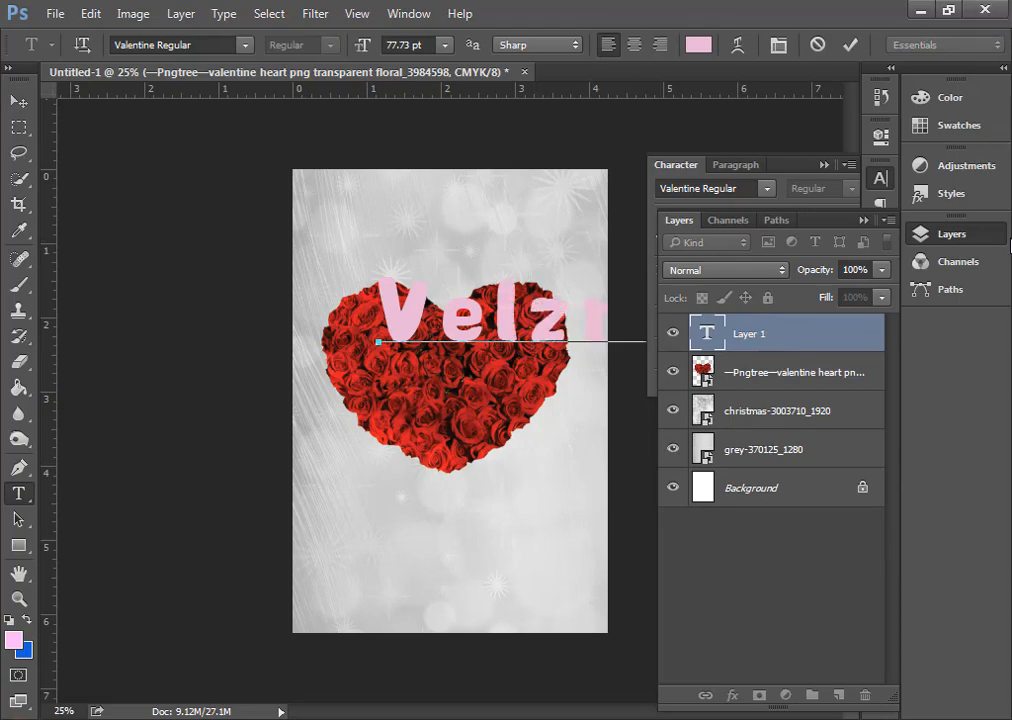
pyautogui.moveTo(441, 467); pyautogui.dragTo(331, 529)
pyautogui.click(850, 45)
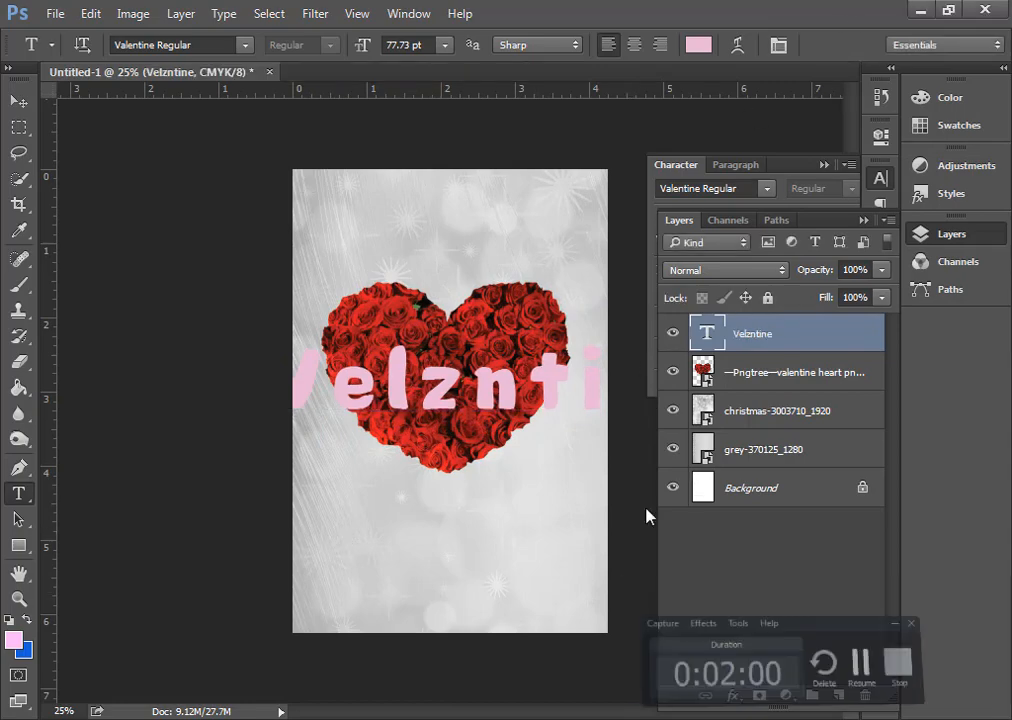
# - Reduce the "Velzntine" text to 20.73 pt and move it onto the lower half of the rose heart
pyautogui.click(21, 102)
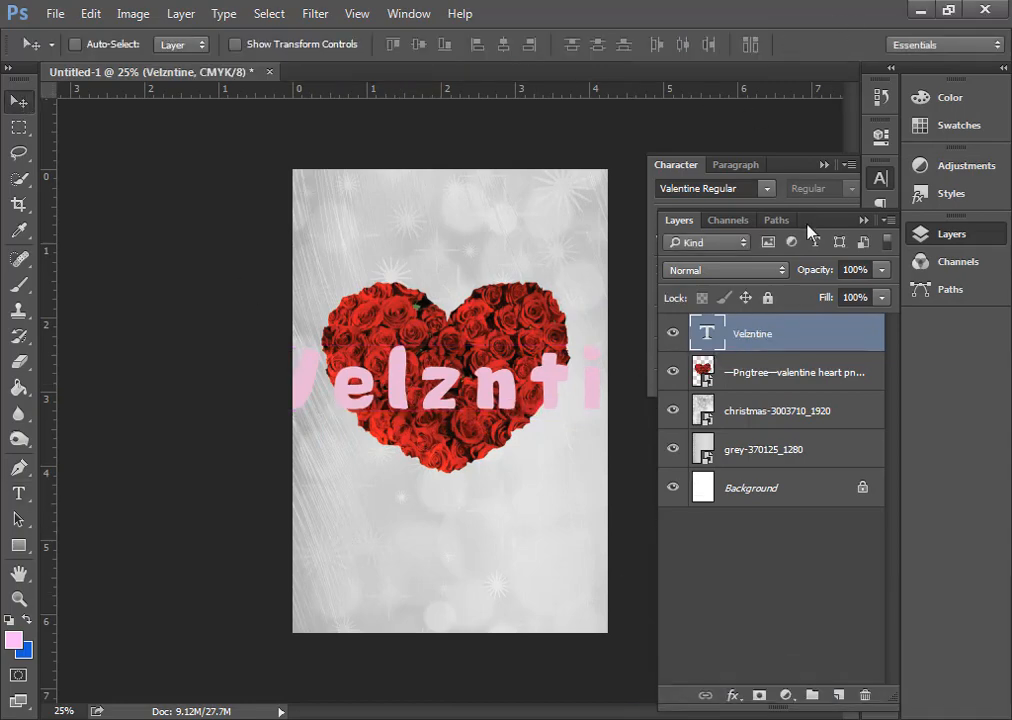
pyautogui.click(768, 164)
pyautogui.click(736, 165)
pyautogui.click(680, 166)
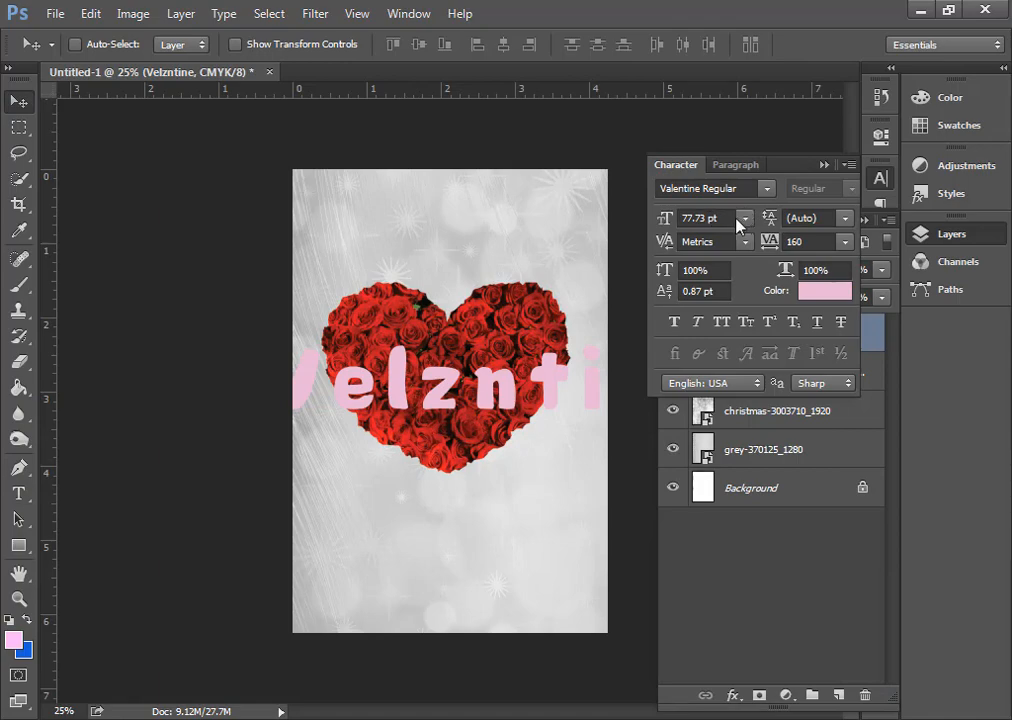
pyautogui.moveTo(664, 220); pyautogui.dragTo(641, 222)
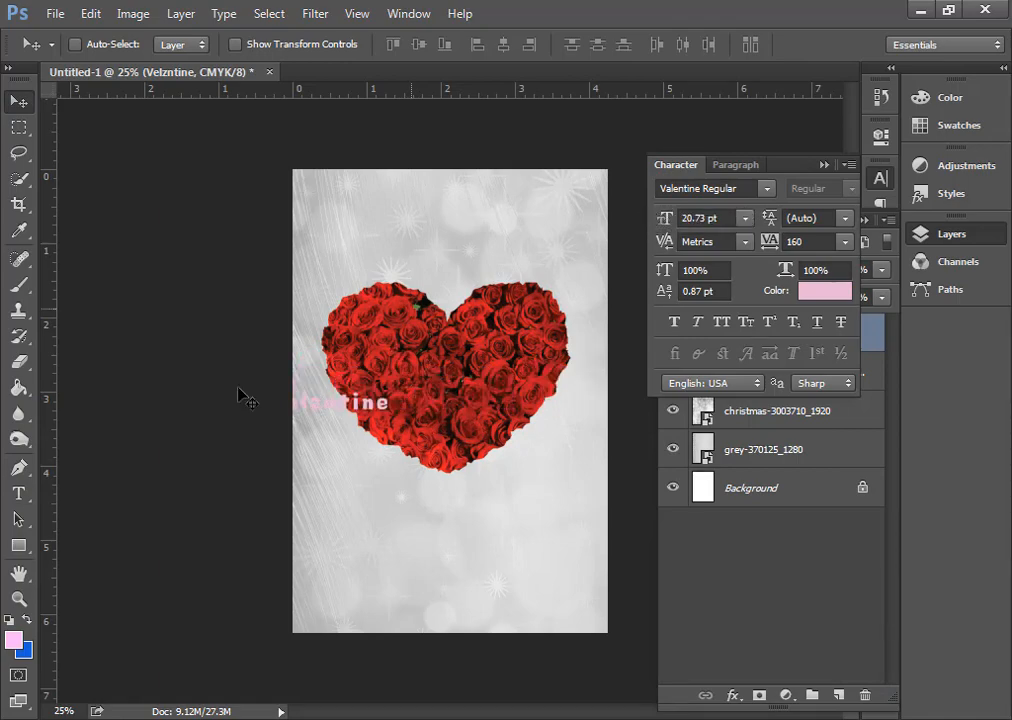
pyautogui.moveTo(240, 396); pyautogui.dragTo(371, 388)
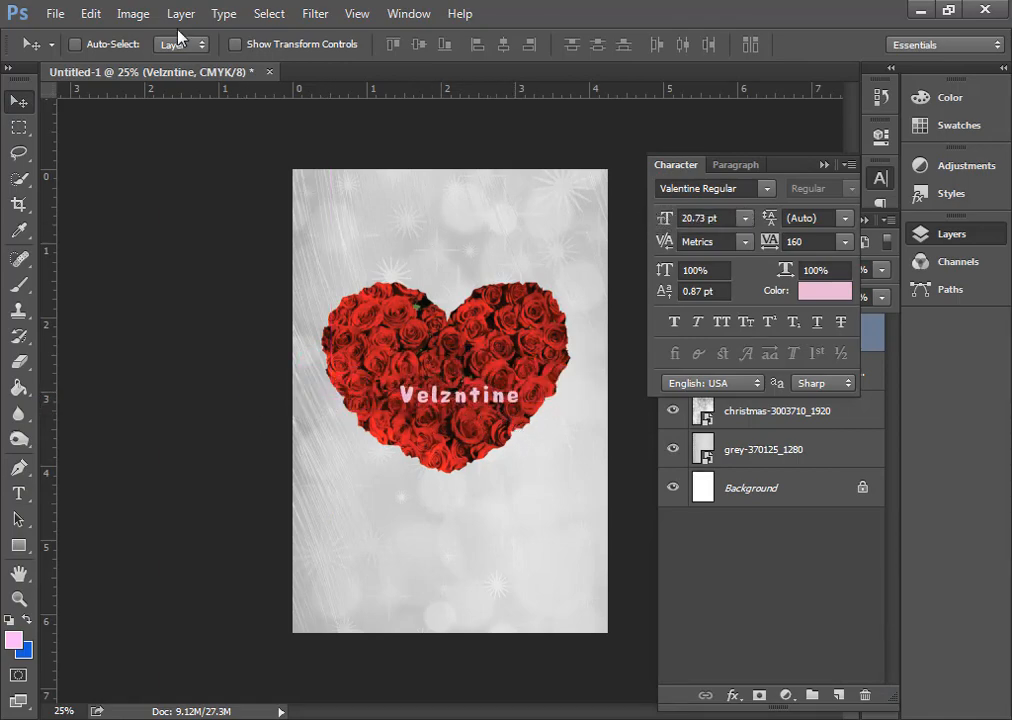
# - Rotate the "Velzntine" text about 18° counterclockwise and shift it toward the heart's lower right edge
pyautogui.click(100, 13)
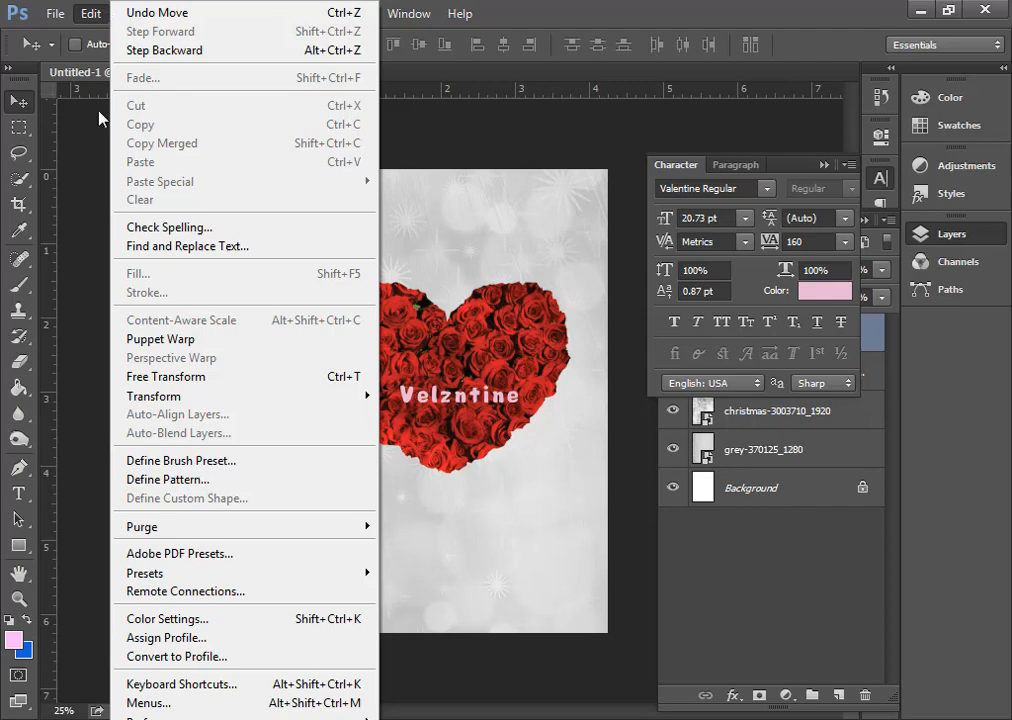
pyautogui.click(181, 377)
pyautogui.moveTo(534, 441); pyautogui.dragTo(541, 418)
pyautogui.moveTo(473, 387); pyautogui.dragTo(500, 393)
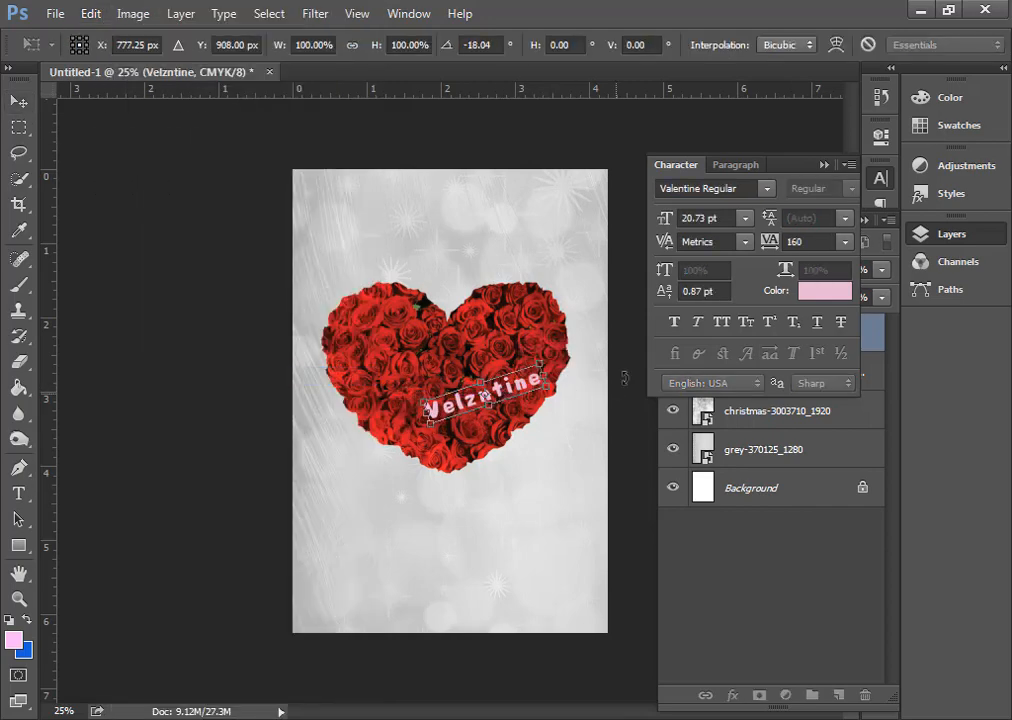
pyautogui.press('Return')
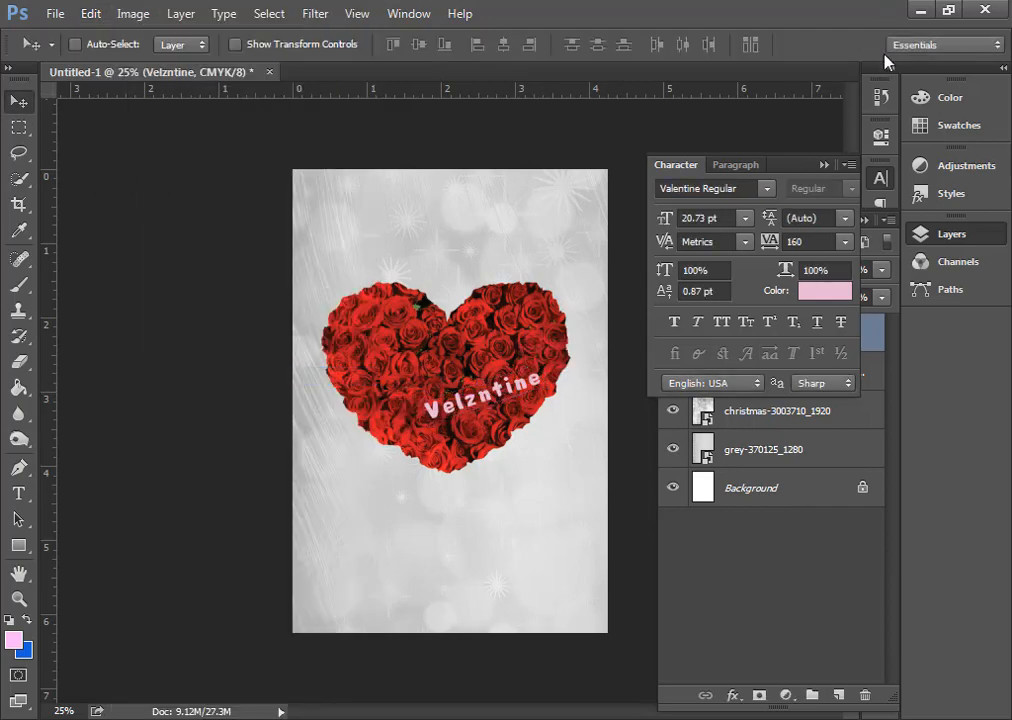
# - Add the text "LOVE" in Valentine Regular at 20.73 pt on the heart above "Velzntine"
pyautogui.press('t')
pyautogui.click(401, 357)
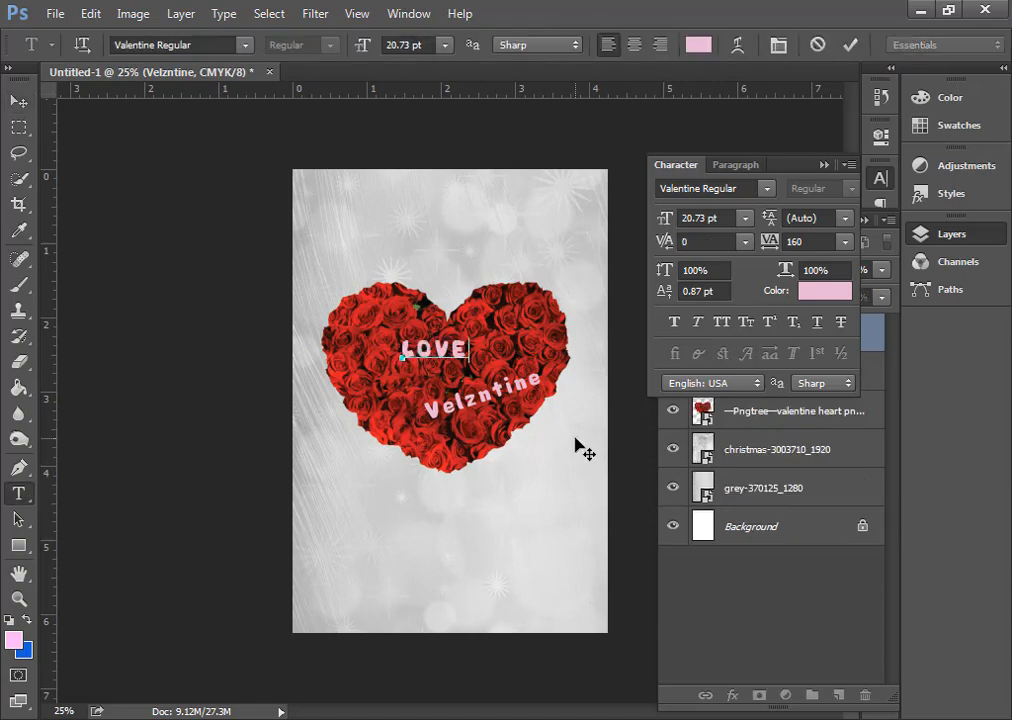
pyautogui.click(766, 189)
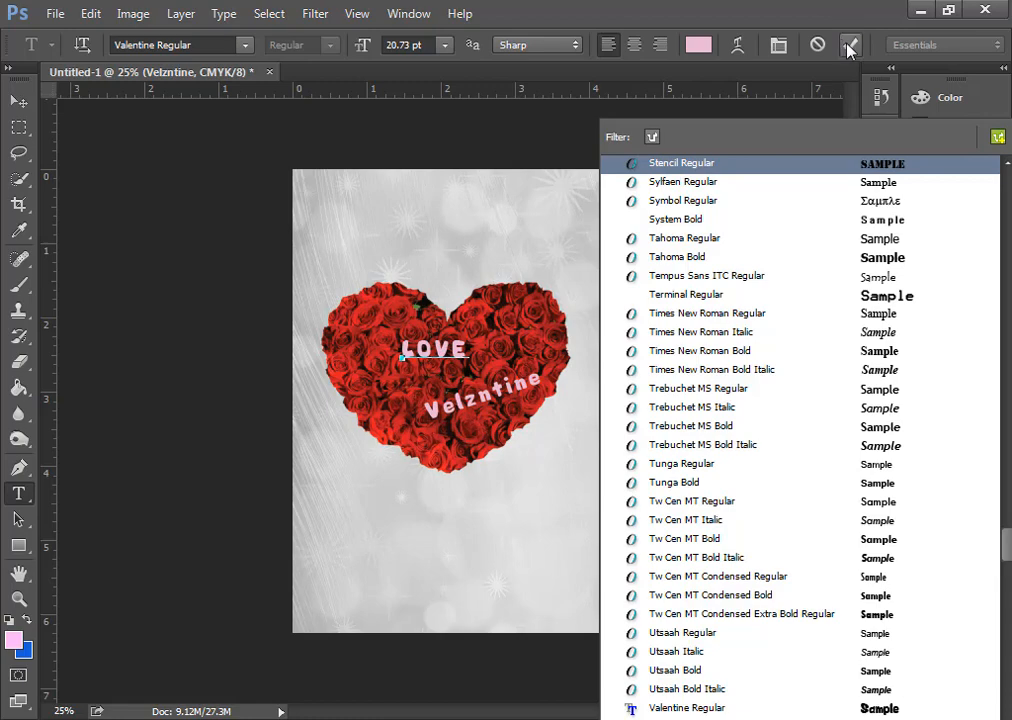
pyautogui.click(850, 47)
# - Enlarge the "LOVE" text to 68.73 pt and center it across the rose heart
pyautogui.moveTo(365, 46); pyautogui.dragTo(414, 46)
pyautogui.click(22, 97)
pyautogui.moveTo(482, 334); pyautogui.dragTo(421, 354)
# - Change the "LOVE" text color to light grey sampled from the card's background
pyautogui.click(814, 290)
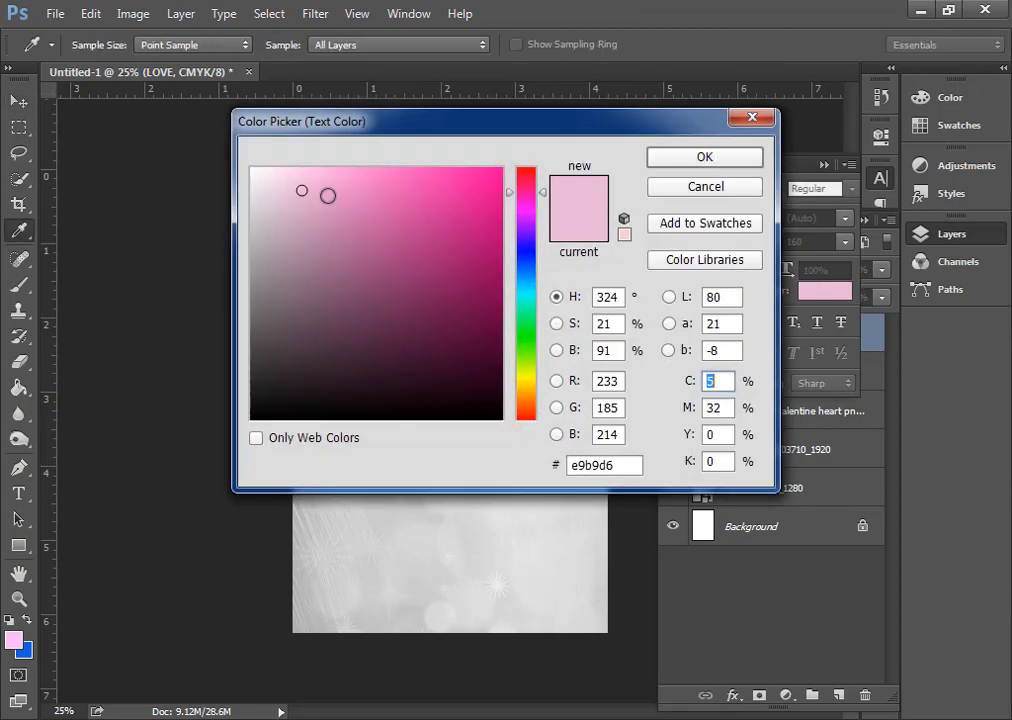
pyautogui.moveTo(358, 123); pyautogui.dragTo(678, 189)
pyautogui.click(436, 215)
pyautogui.click(1003, 218)
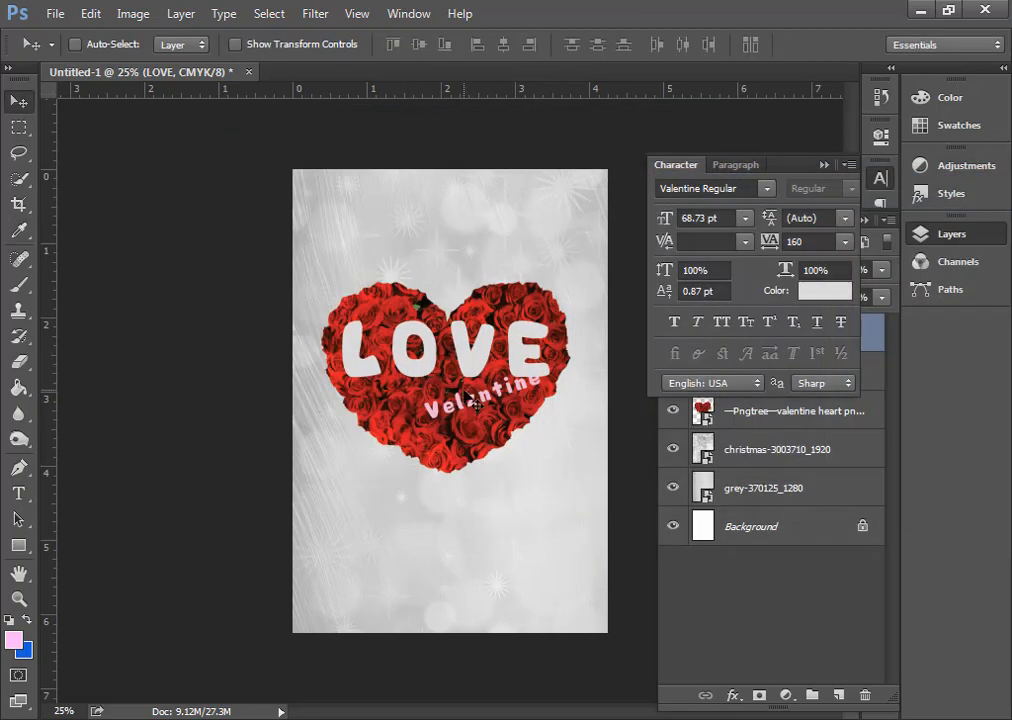
# - Move the "Velzntine" text below "LOVE" and rotate it 9.34° clockwise to reduce its tilt
pyautogui.moveTo(447, 408); pyautogui.dragTo(445, 427)
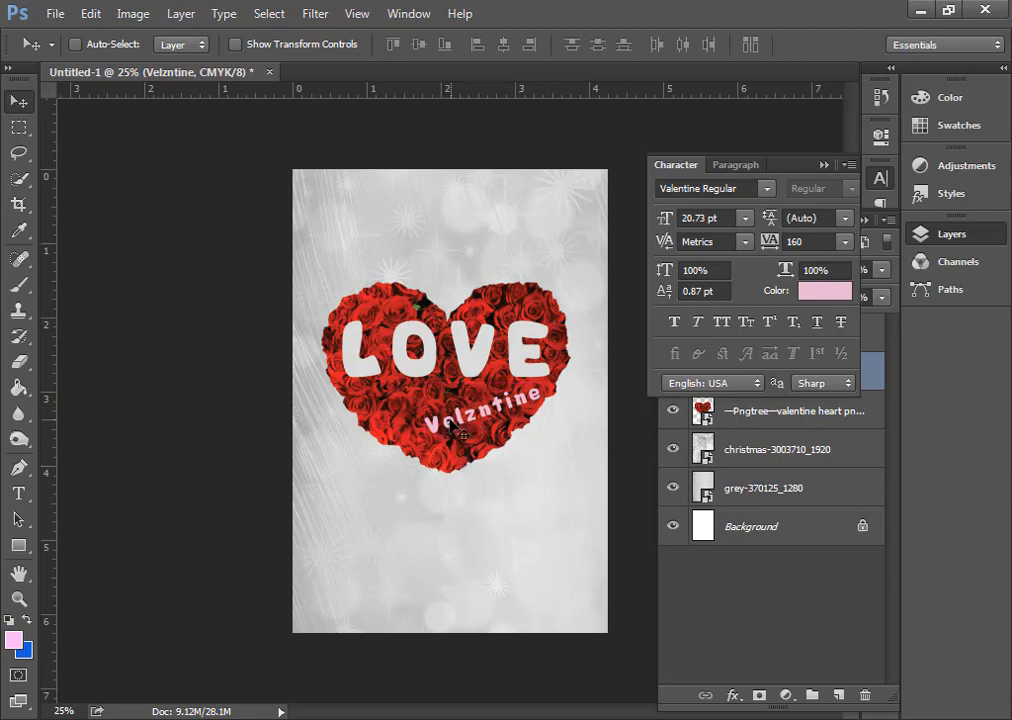
pyautogui.hotkey('ctrl', 't')
pyautogui.moveTo(574, 443); pyautogui.dragTo(478, 512)
pyautogui.moveTo(484, 410); pyautogui.dragTo(470, 402)
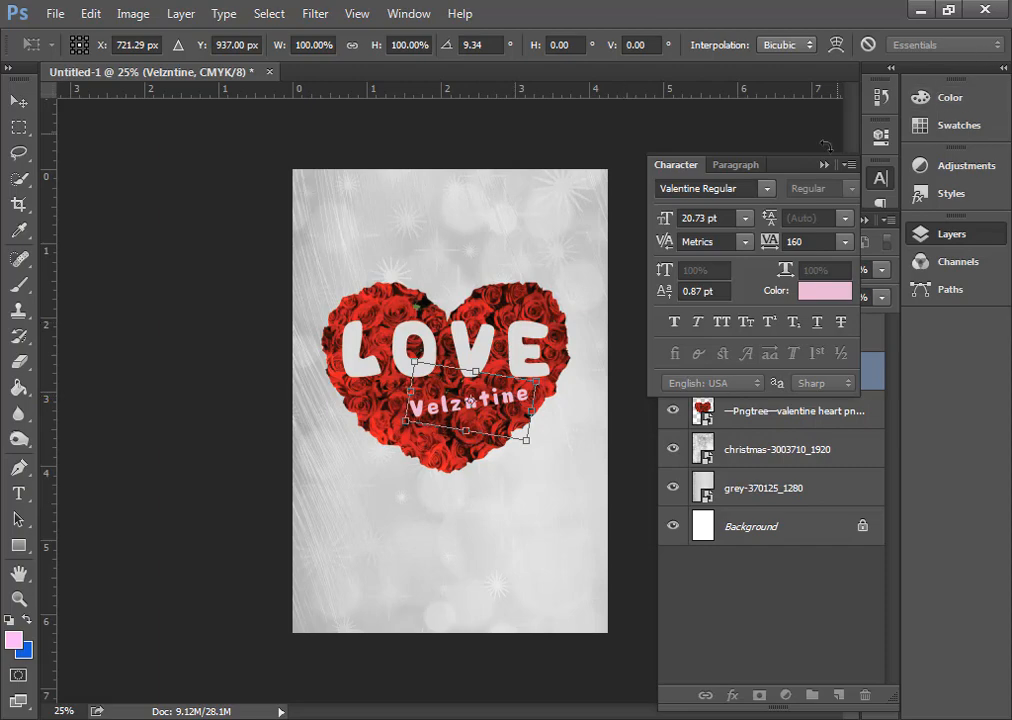
pyautogui.press('v')
pyautogui.click(411, 298)
# - Insert "This" before "Velzntine" in the tilted text line
pyautogui.press('t')
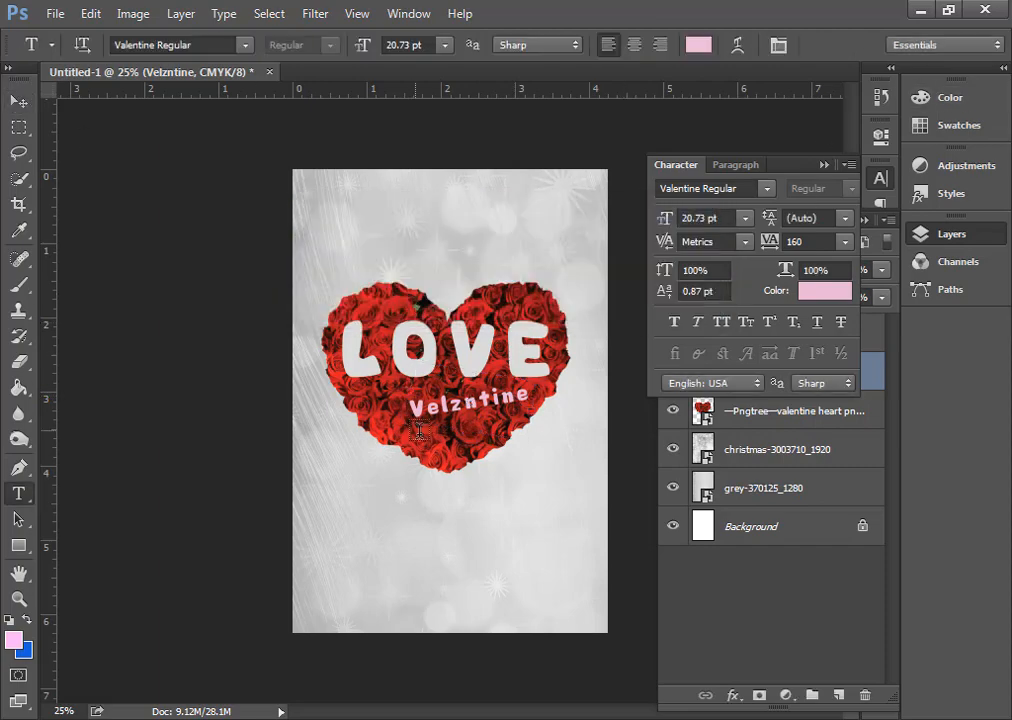
pyautogui.click(420, 431)
pyautogui.write('This')
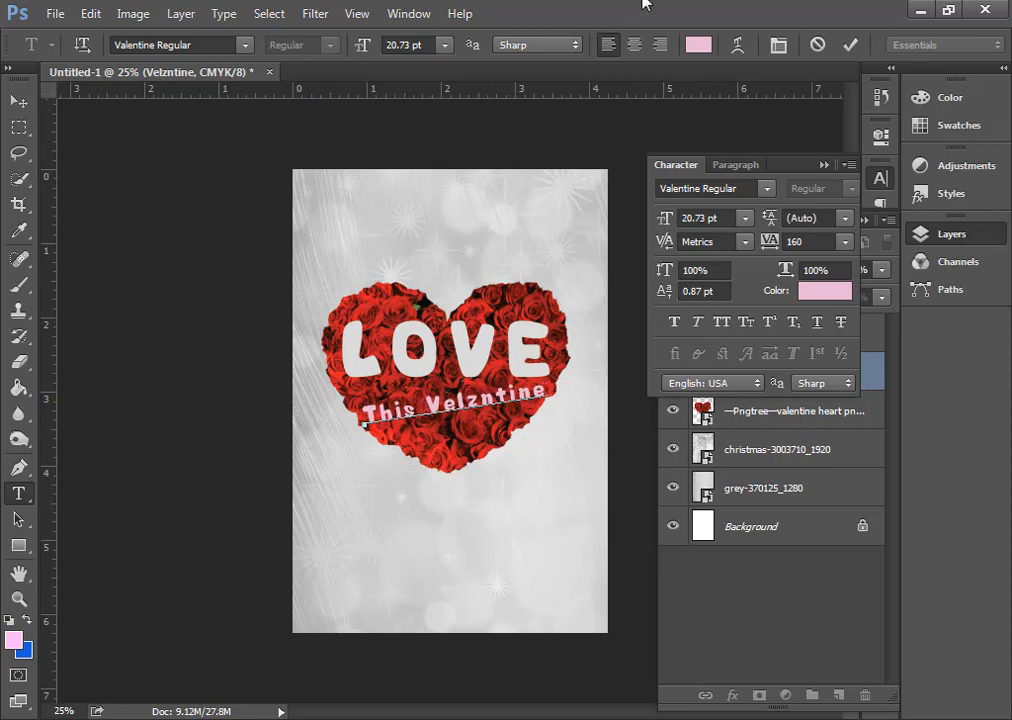
pyautogui.click(849, 48)
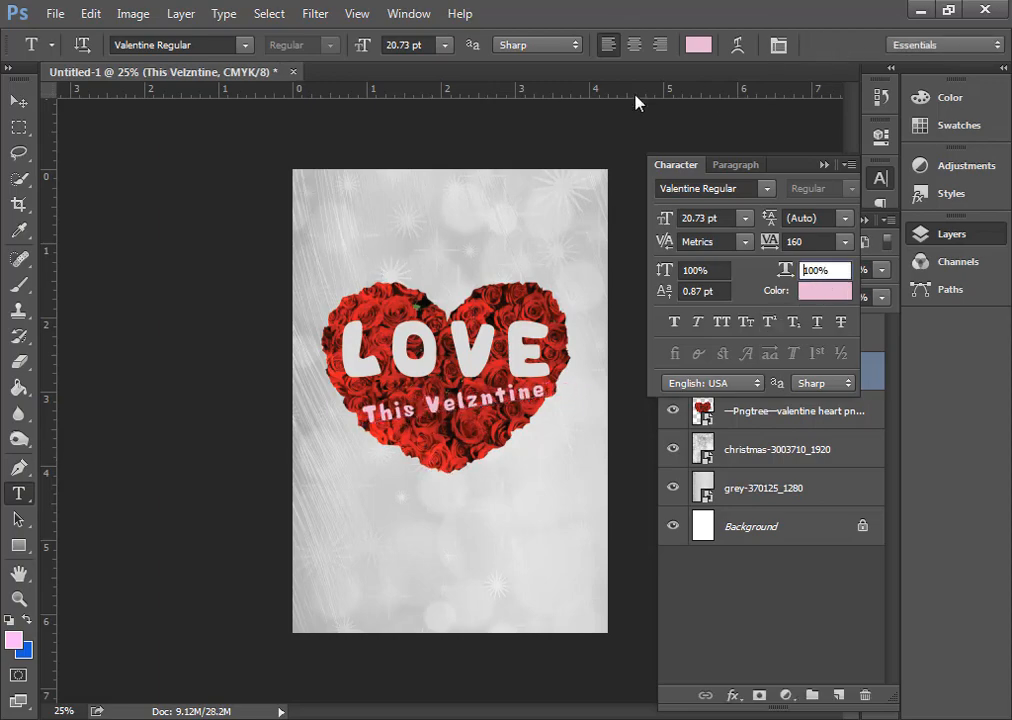
# - Change the "This Velzntine" text color to light grey sampled from the flyer's background
pyautogui.click(698, 44)
pyautogui.moveTo(452, 124); pyautogui.dragTo(811, 297)
pyautogui.click(528, 235)
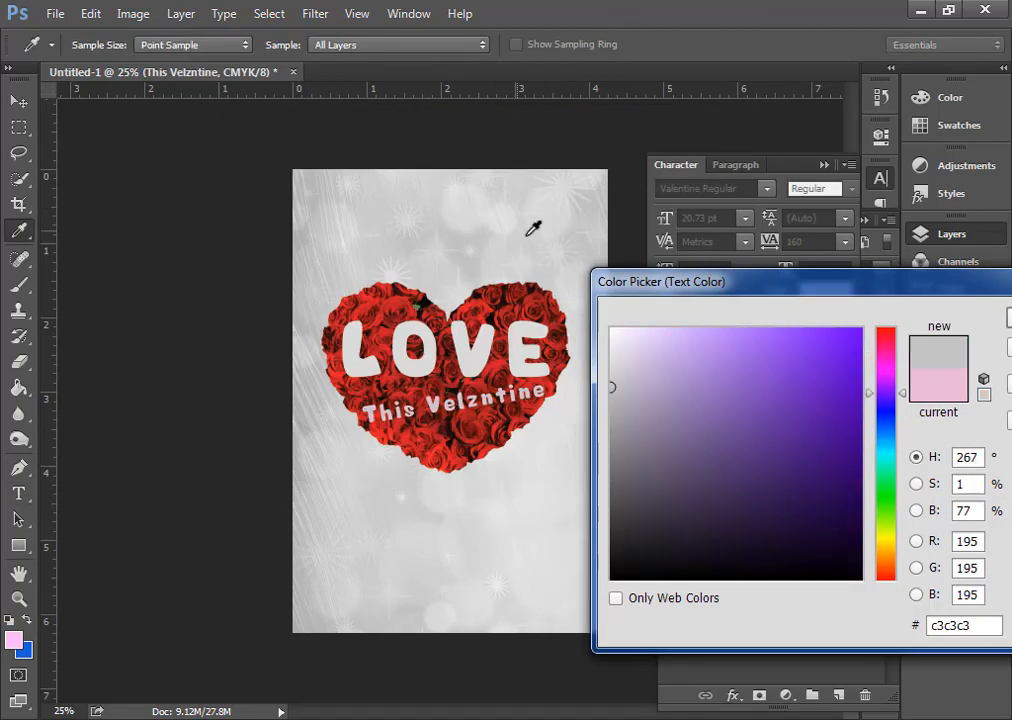
pyautogui.click(378, 252)
pyautogui.click(1010, 318)
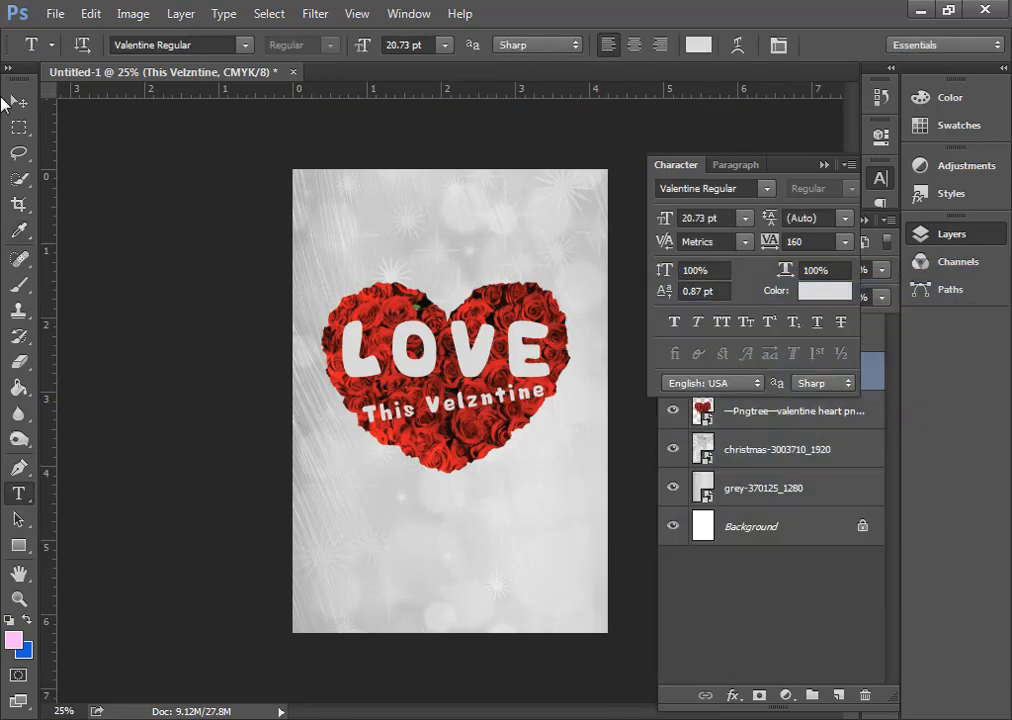
# - Reduce the "This Velzntine" text to 16.73 pt and position it just below "LOVE" inside the heart
pyautogui.click(19, 101)
pyautogui.moveTo(429, 404); pyautogui.dragTo(443, 395)
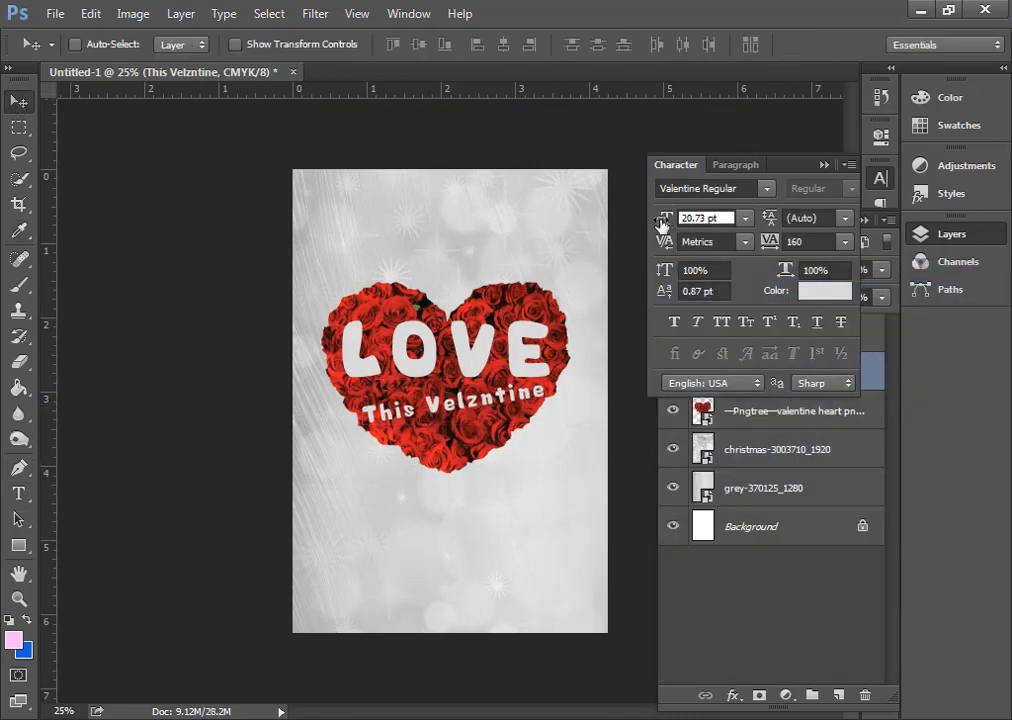
pyautogui.moveTo(662, 218); pyautogui.dragTo(650, 218)
pyautogui.moveTo(403, 414); pyautogui.dragTo(465, 394)
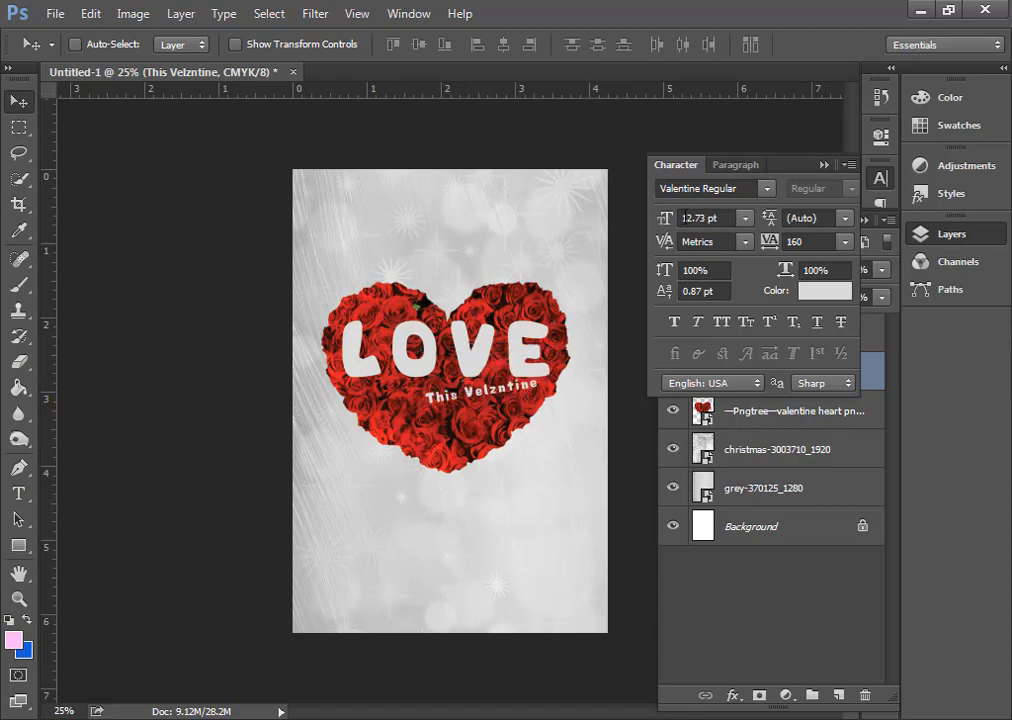
pyautogui.moveTo(661, 219); pyautogui.dragTo(666, 220)
pyautogui.moveTo(518, 387); pyautogui.dragTo(486, 390)
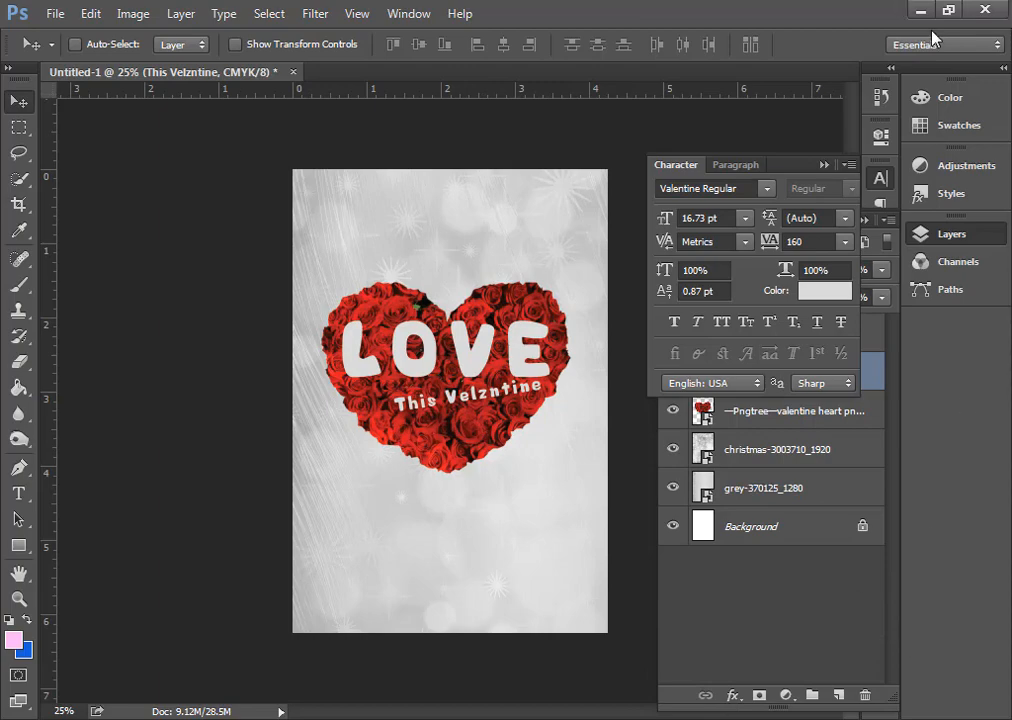
# - Add the two-line text "freepsd planet" / "present" centered near the flyer's upper edge
pyautogui.press('t')
pyautogui.click(396, 198)
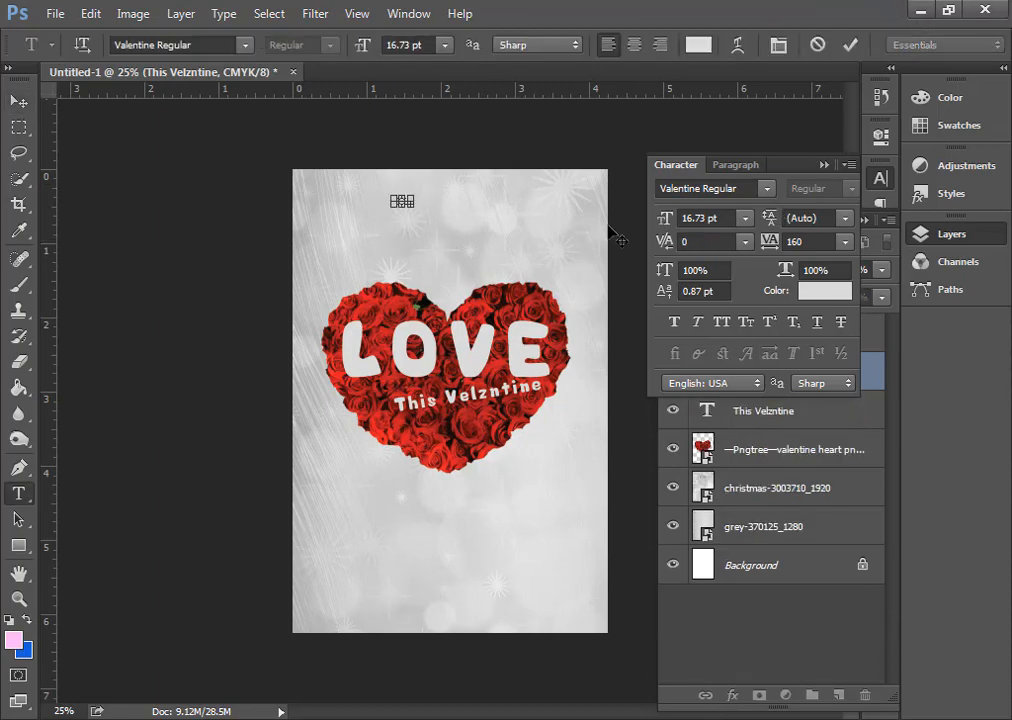
pyautogui.click(822, 45)
pyautogui.click(402, 201)
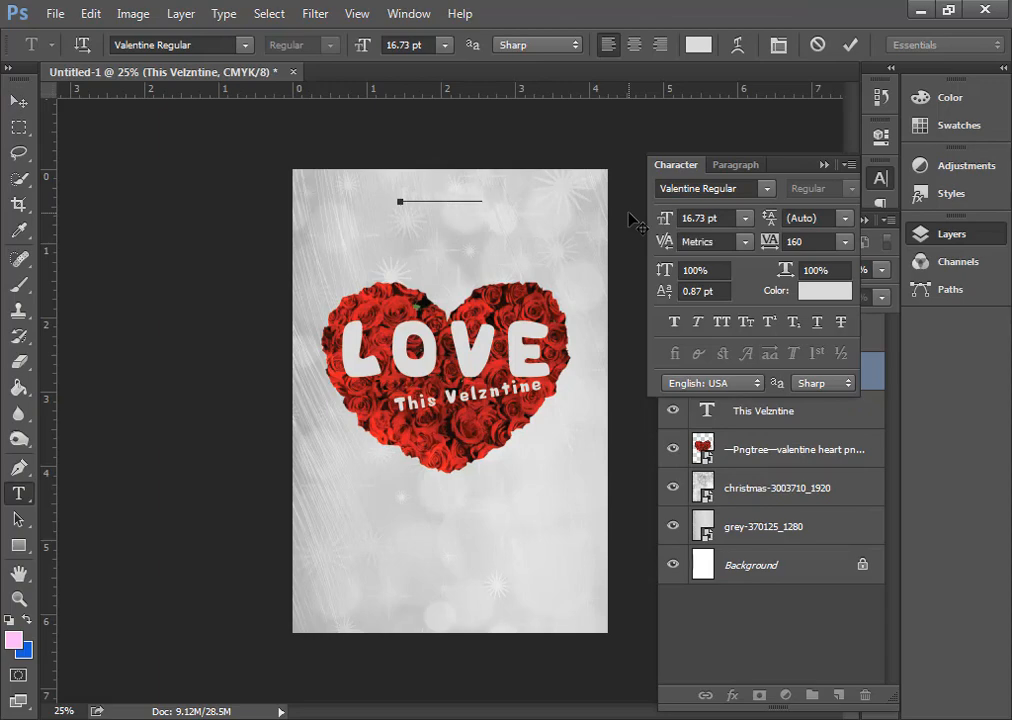
pyautogui.write('n')
pyautogui.press('Return')
pyautogui.write('Tutorial')
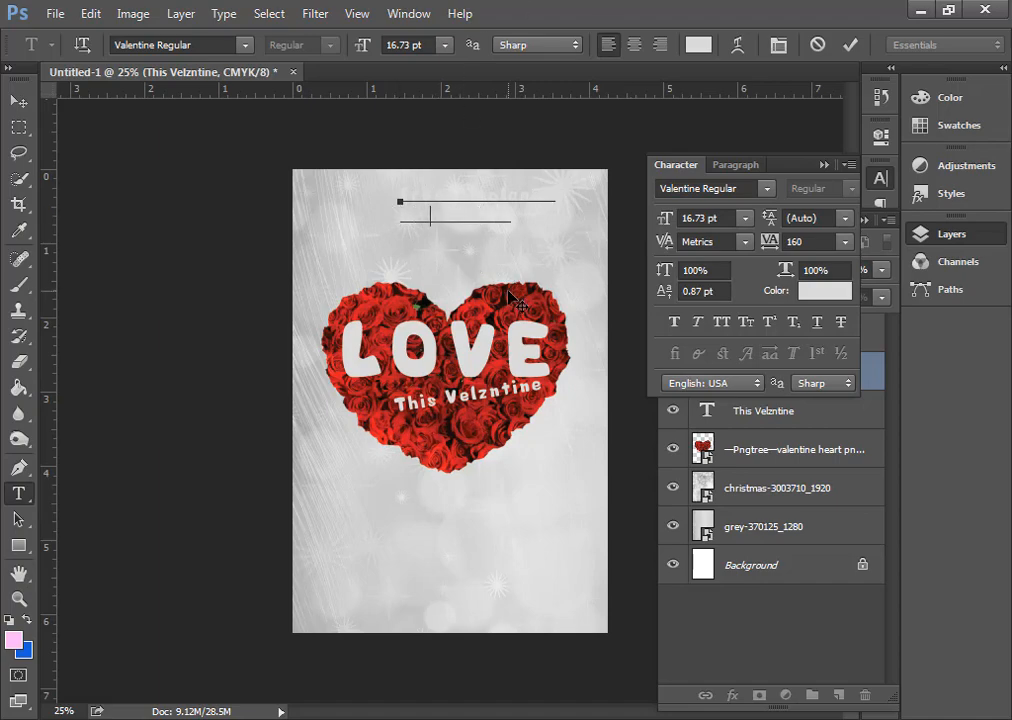
pyautogui.moveTo(477, 293); pyautogui.dragTo(450, 286)
pyautogui.click(850, 45)
# - Change the "freepsd planet present" text color to a bright red sampled from the rose heart
pyautogui.click(824, 290)
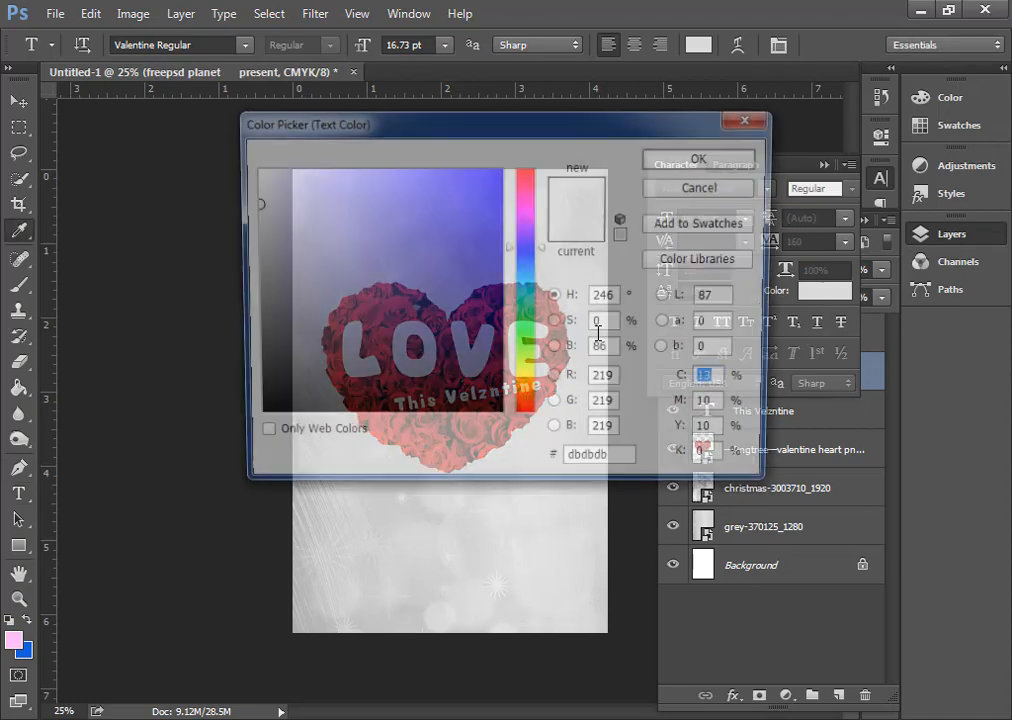
pyautogui.moveTo(339, 129); pyautogui.dragTo(657, 250)
pyautogui.click(400, 305)
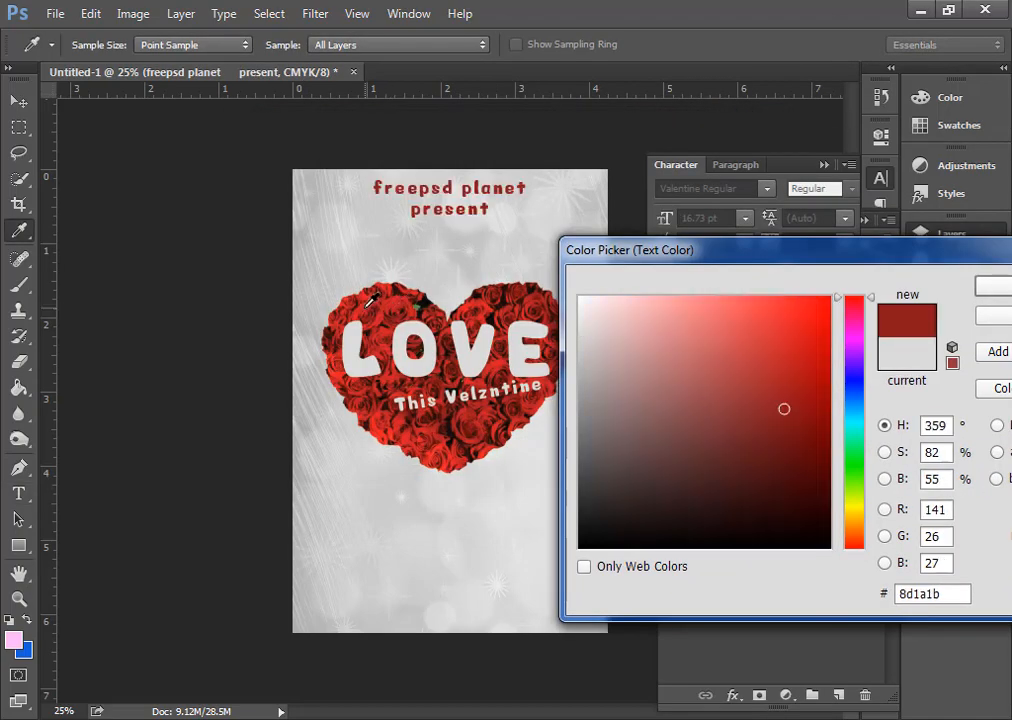
pyautogui.click(411, 287)
pyautogui.click(981, 286)
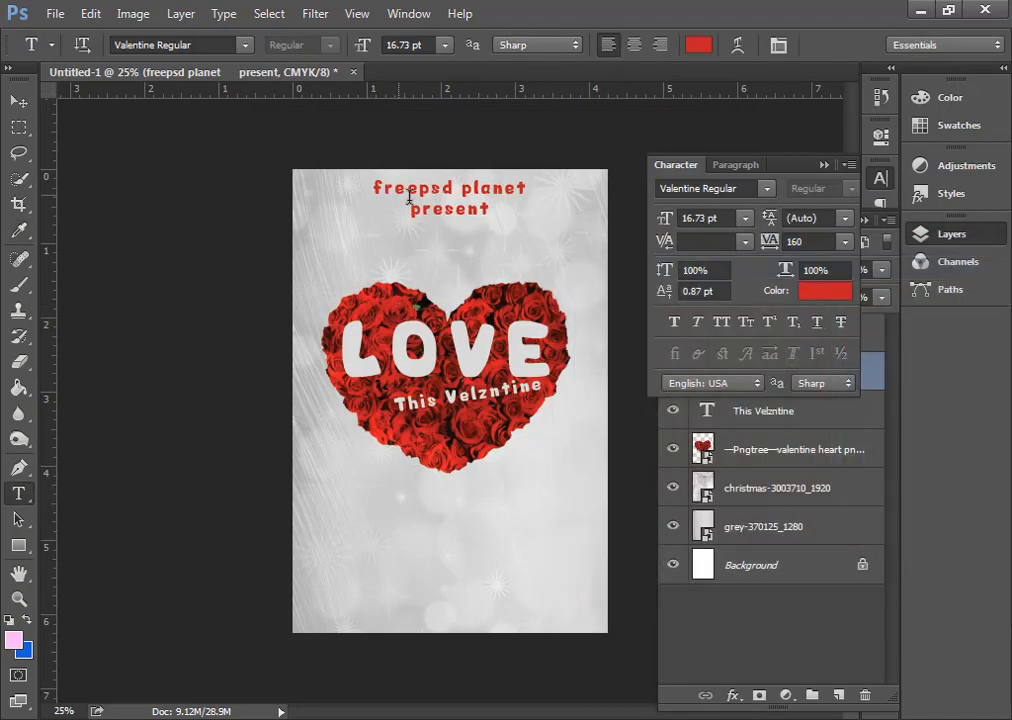
# - Reduce the "freepsd planet present" text to 11.73 pt and center it above the heart at the flyer's upper edge
pyautogui.click(22, 106)
pyautogui.moveTo(440, 206); pyautogui.dragTo(441, 206)
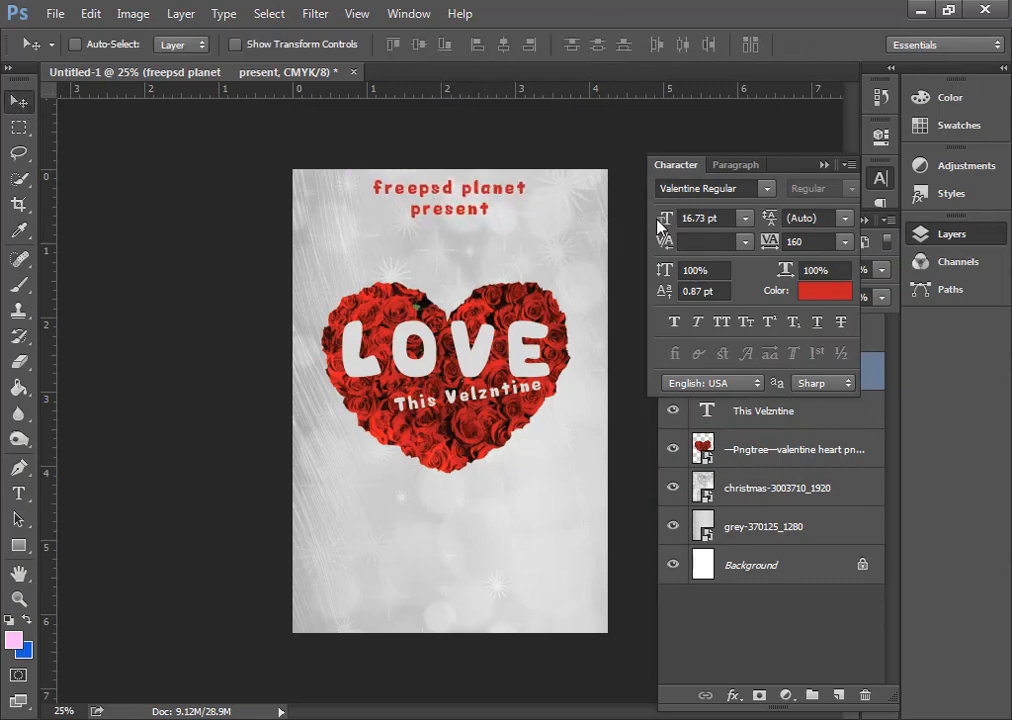
pyautogui.moveTo(664, 220); pyautogui.dragTo(659, 221)
pyautogui.moveTo(427, 203); pyautogui.dragTo(447, 199)
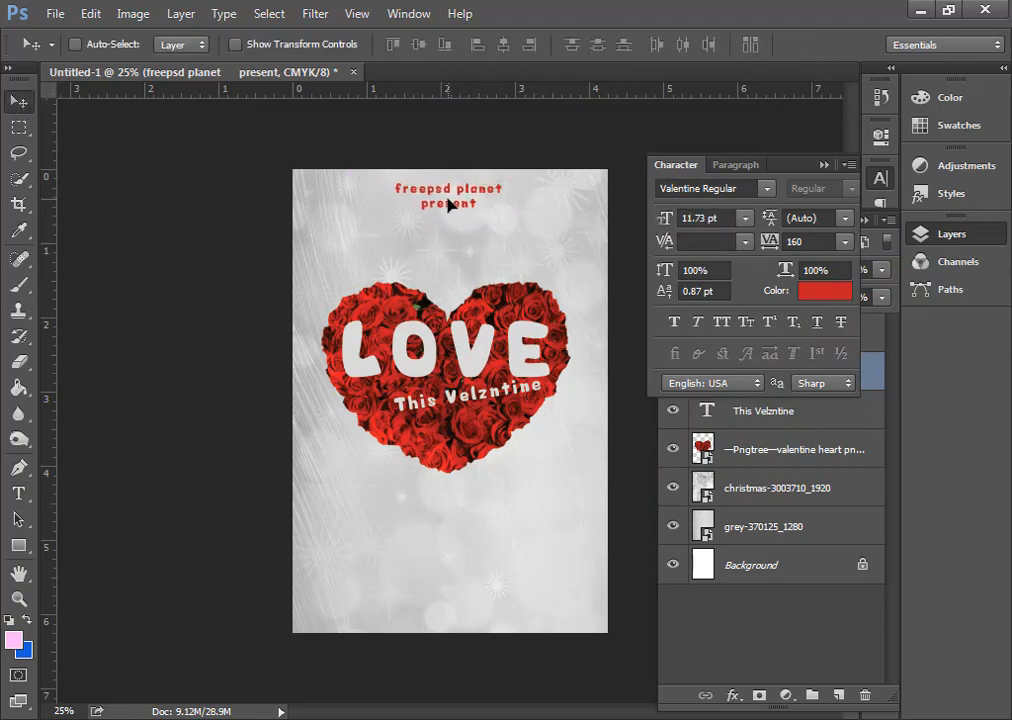
# - Add the two-line text "14" / "FEB" above the heart's left lobe
pyautogui.press('t')
pyautogui.click(332, 222)
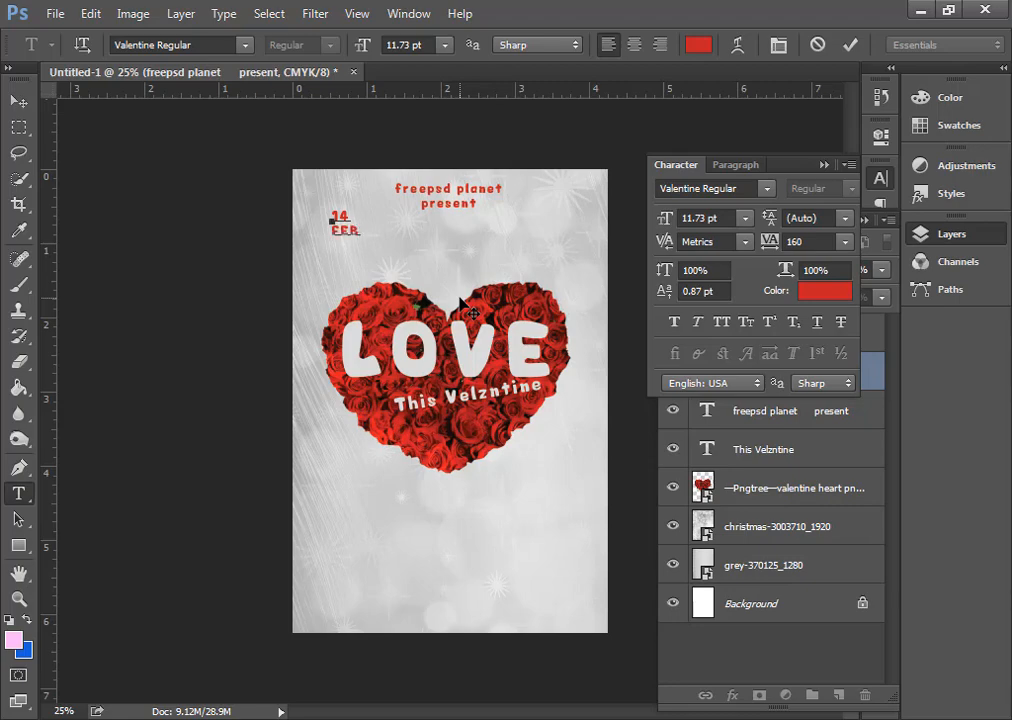
pyautogui.click(851, 45)
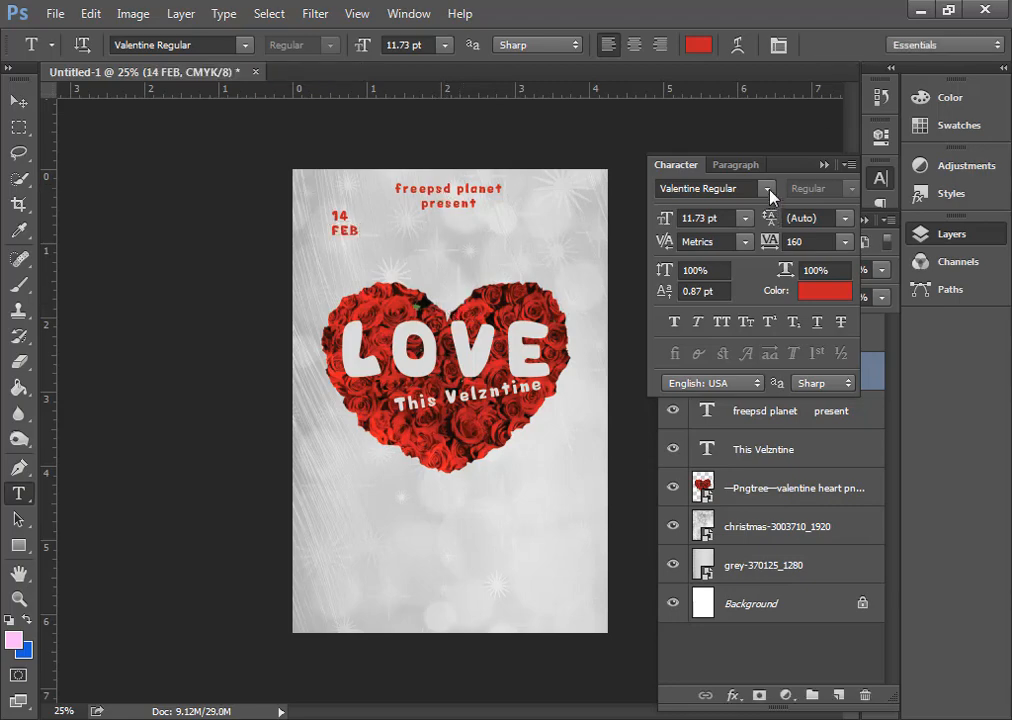
# - Set the "14 FEB" text to the Impact Regular font and enlarge "14" to 17.73 pt
pyautogui.click(766, 188)
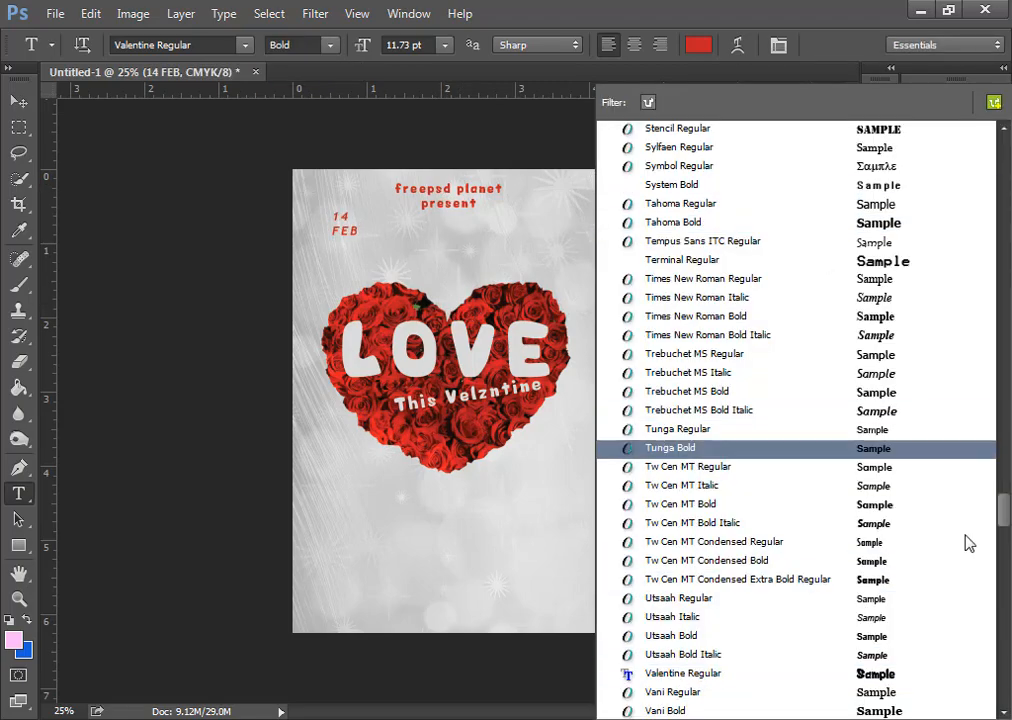
pyautogui.moveTo(1001, 520); pyautogui.dragTo(1008, 330)
pyautogui.click(876, 612)
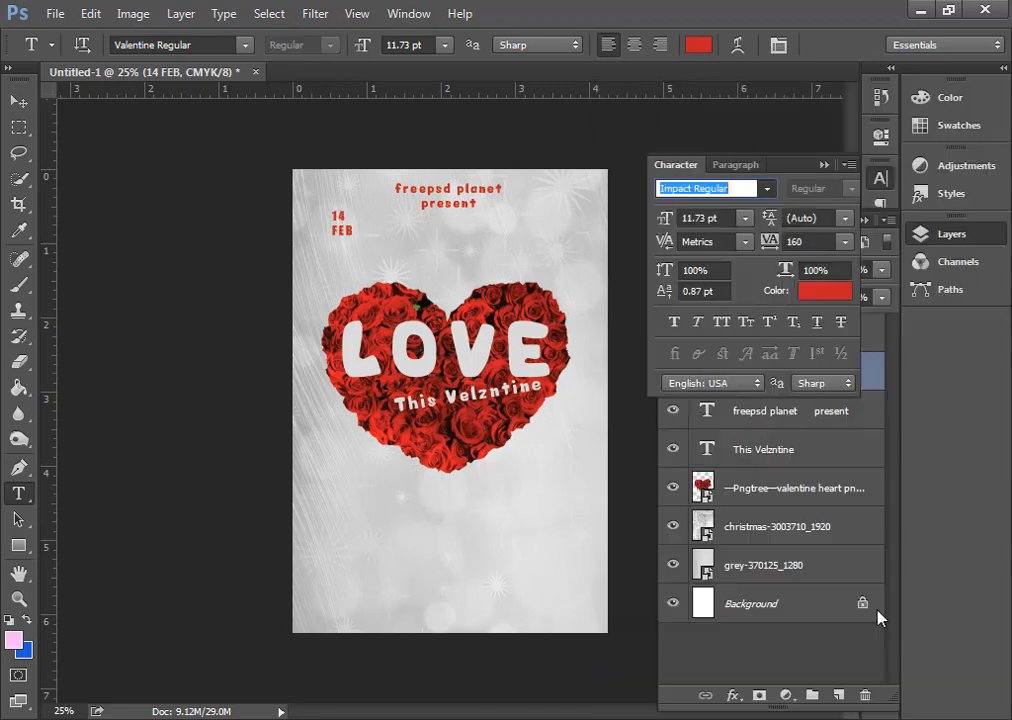
pyautogui.moveTo(664, 218); pyautogui.dragTo(670, 219)
pyautogui.click(850, 44)
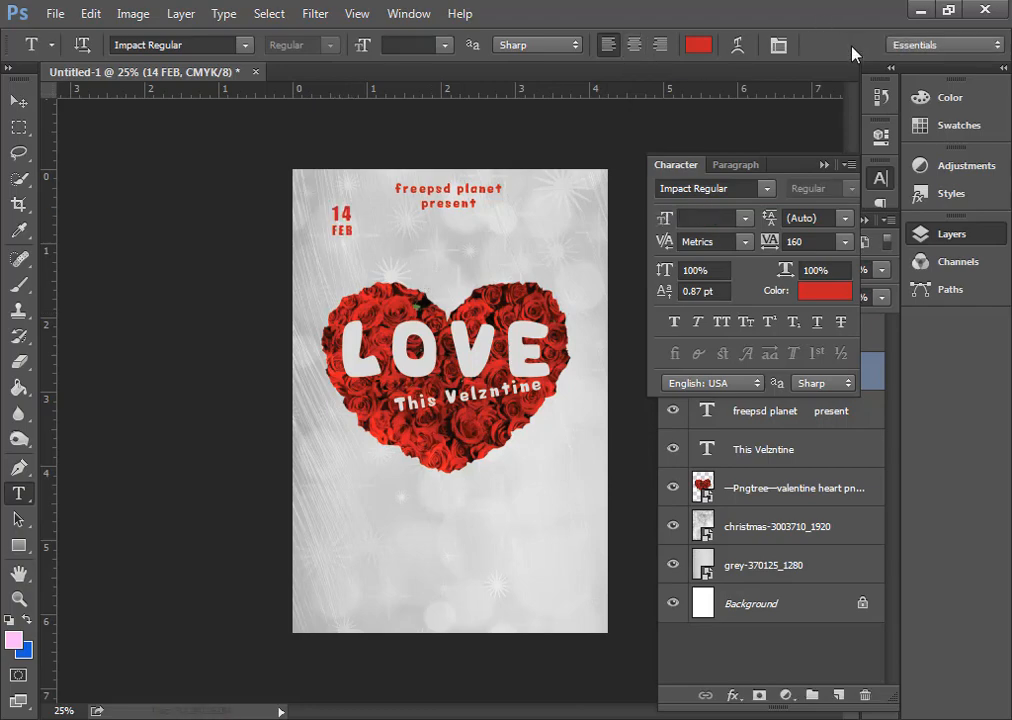
pyautogui.click(90, 13)
pyautogui.click(168, 377)
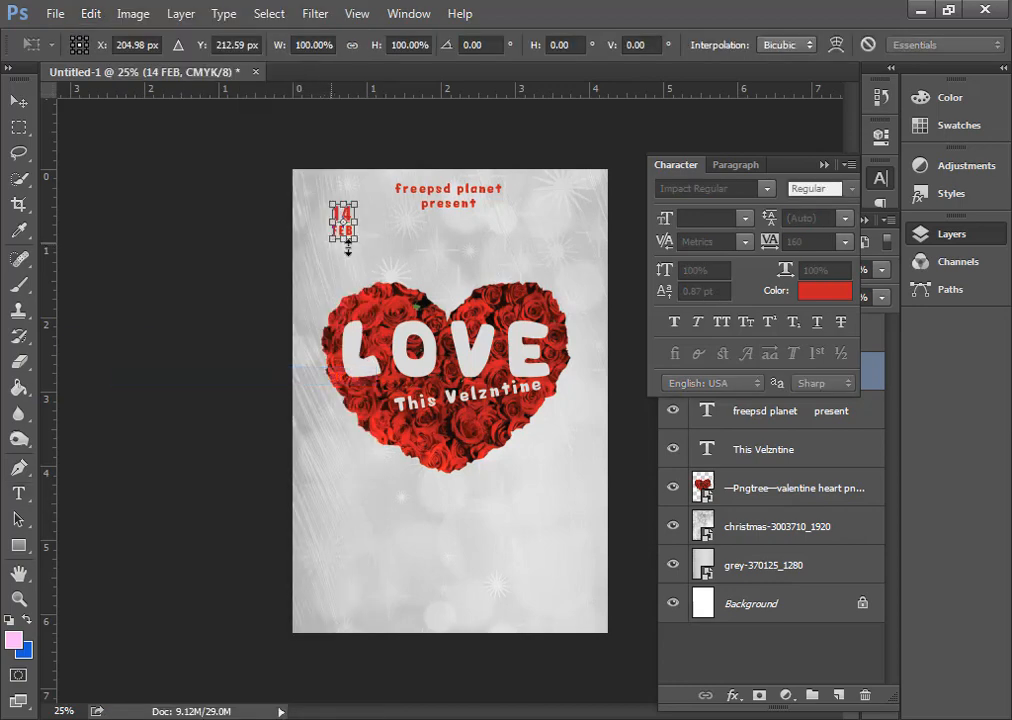
pyautogui.moveTo(366, 240); pyautogui.dragTo(373, 251)
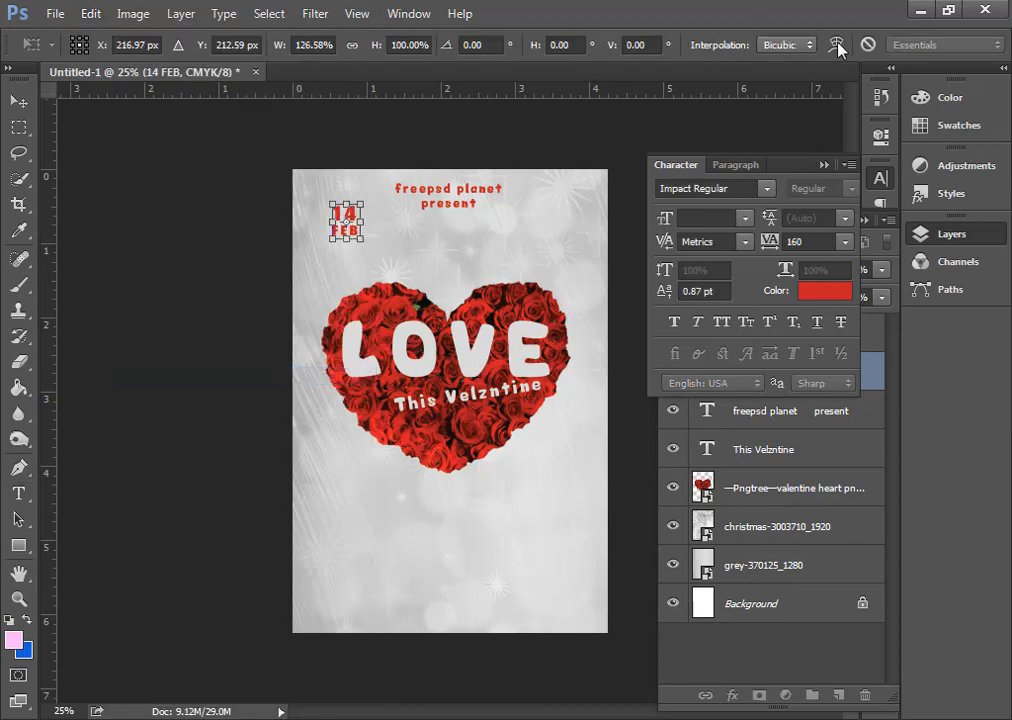
pyautogui.click(869, 45)
# - Scale up the "14 FEB" text proportionally with Free Transform and place it in the flyer's upper-left corner
pyautogui.click(90, 13)
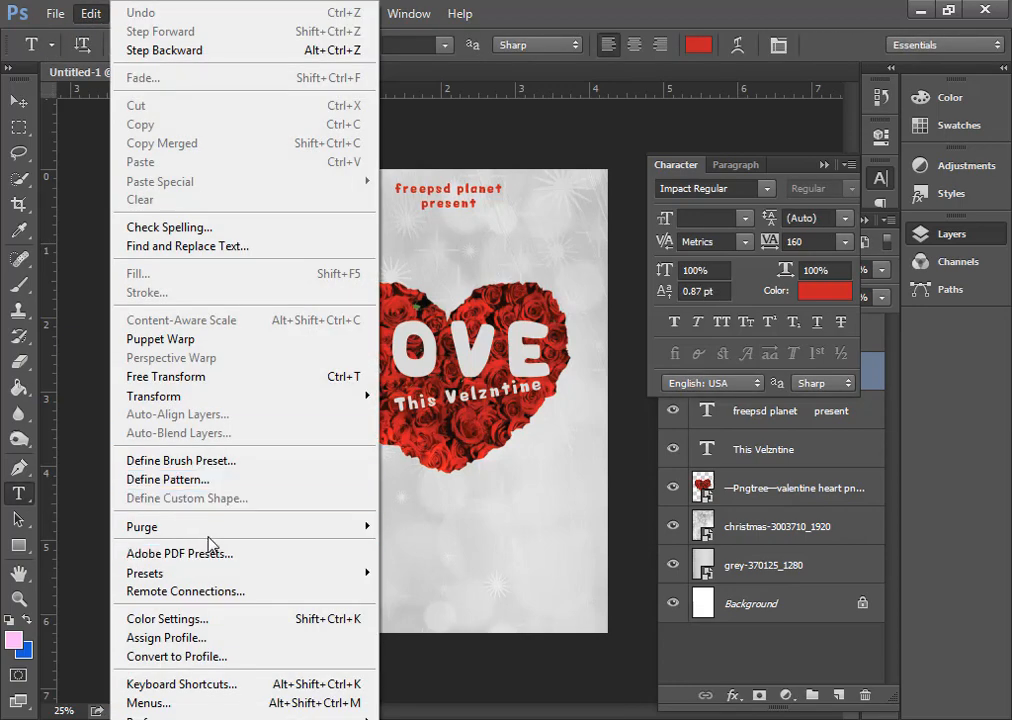
pyautogui.click(168, 377)
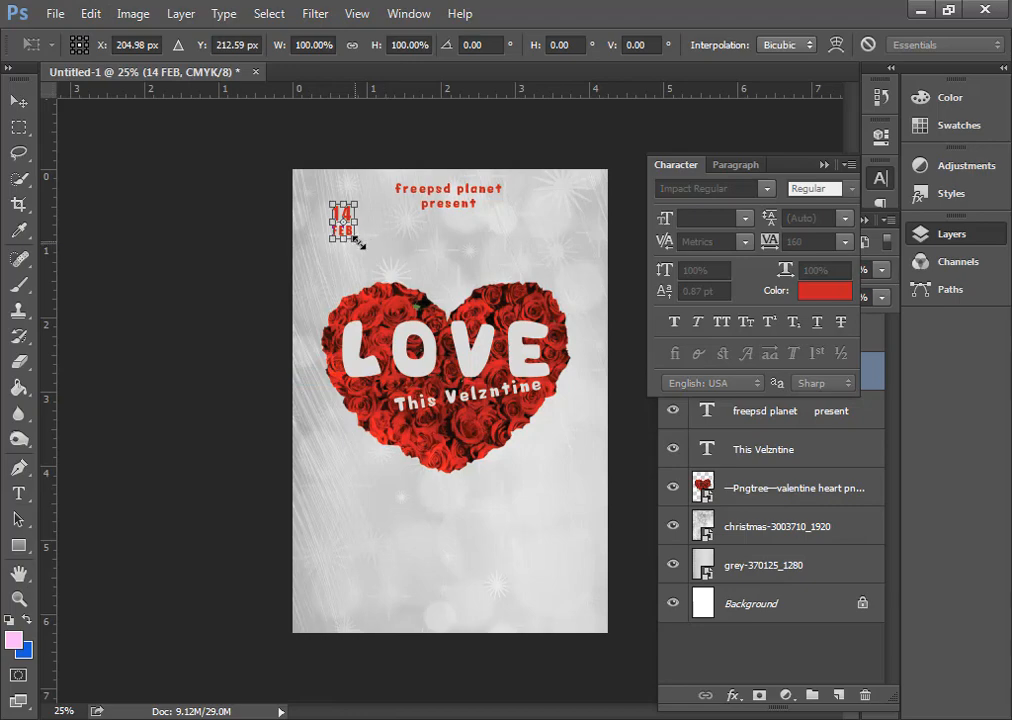
pyautogui.moveTo(358, 243); pyautogui.dragTo(313, 208)
pyautogui.press('v')
pyautogui.click(436, 293)
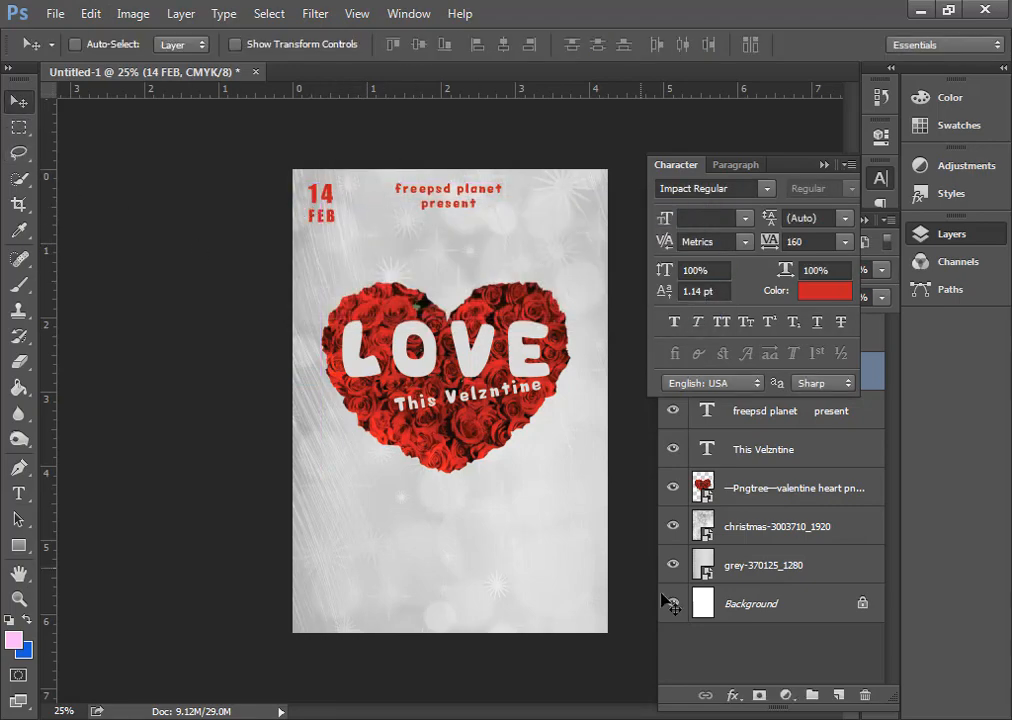
pyautogui.click(770, 718)
pyautogui.click(918, 650)
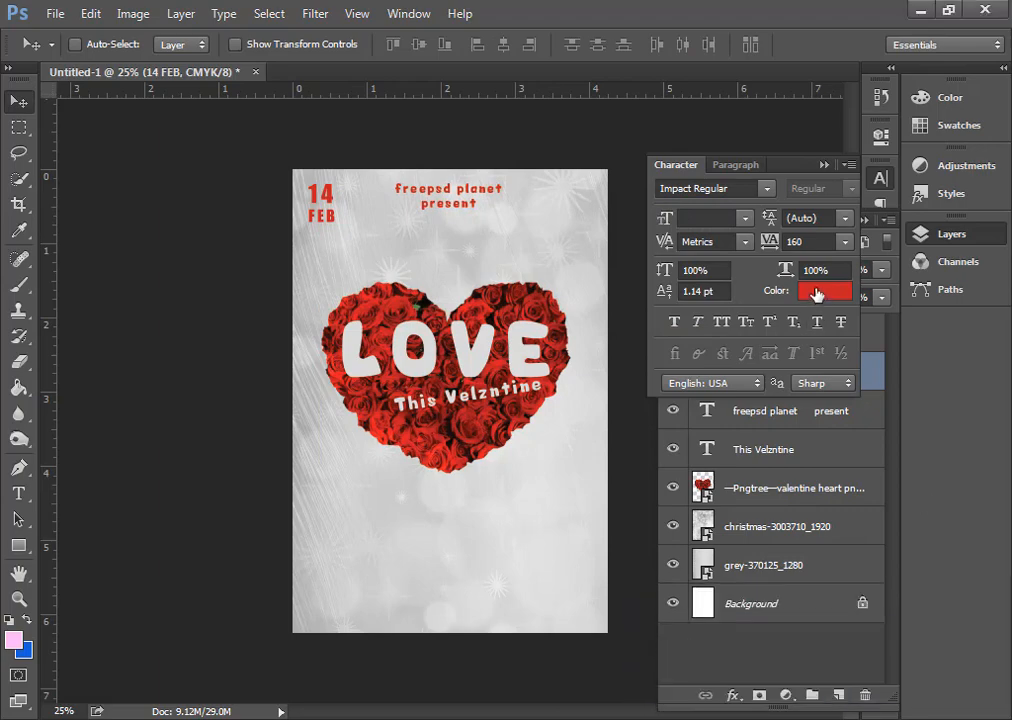
# - Change the "14 FEB" text color to black and shift the text slightly down
pyautogui.click(825, 290)
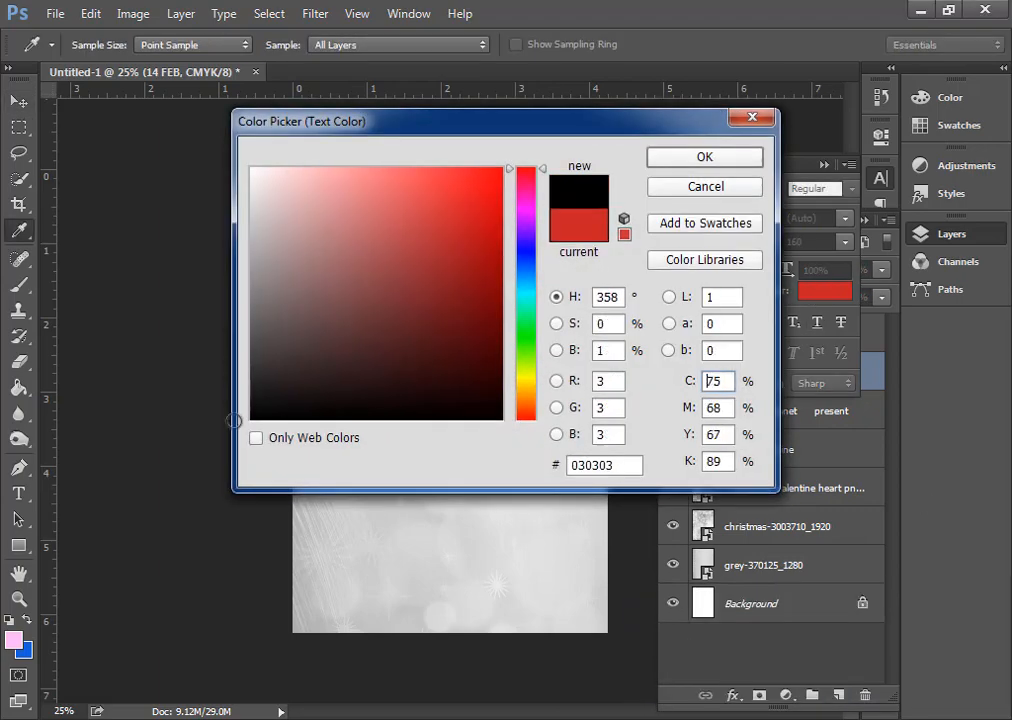
pyautogui.click(256, 417)
pyautogui.click(707, 158)
pyautogui.moveTo(322, 209)
pyautogui.mouseDown()
pyautogui.moveTo(325, 220)
pyautogui.moveTo(321, 212)
pyautogui.mouseUp()
pyautogui.click(915, 650)
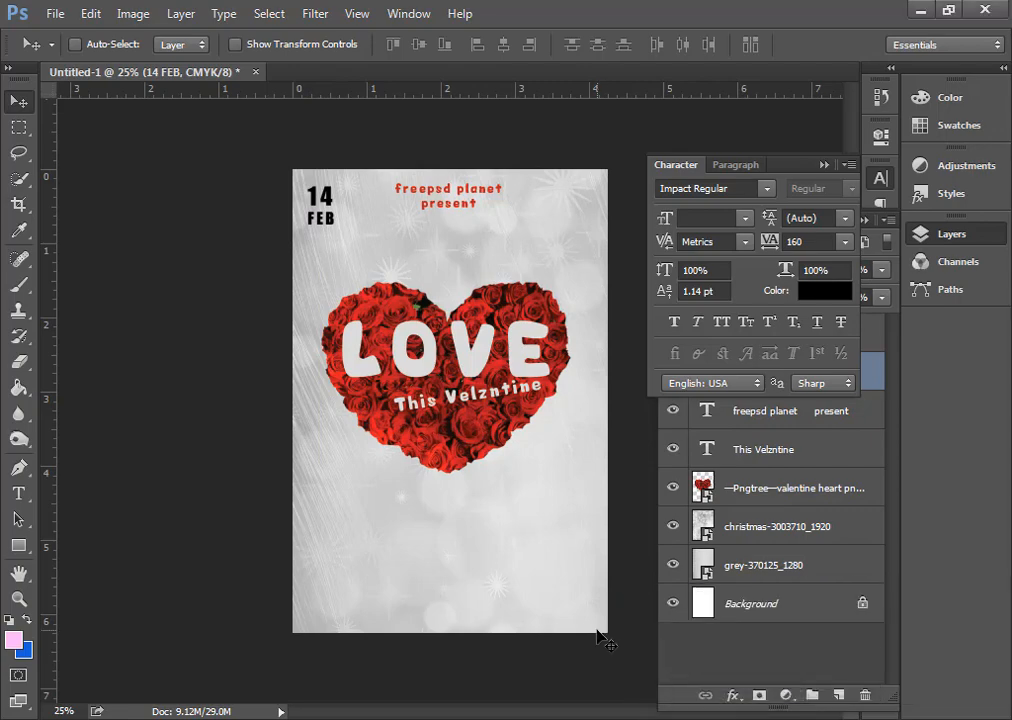
# - Add the text line "velantine love featuring" just below the rose heart
pyautogui.press('t')
pyautogui.click(394, 503)
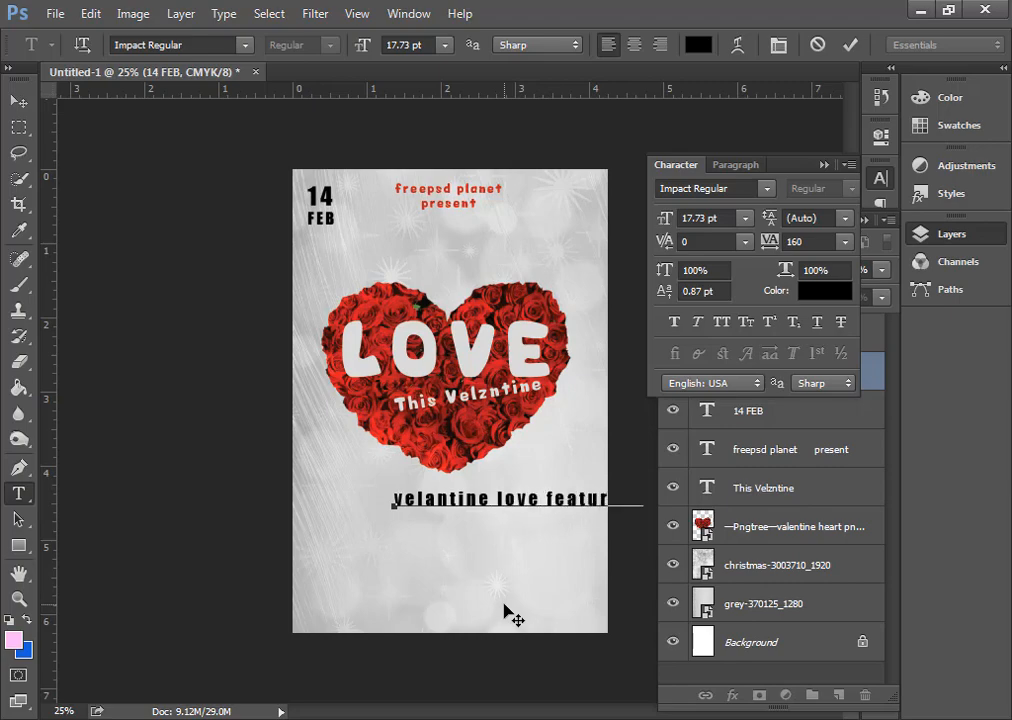
pyautogui.moveTo(510, 579); pyautogui.dragTo(452, 571)
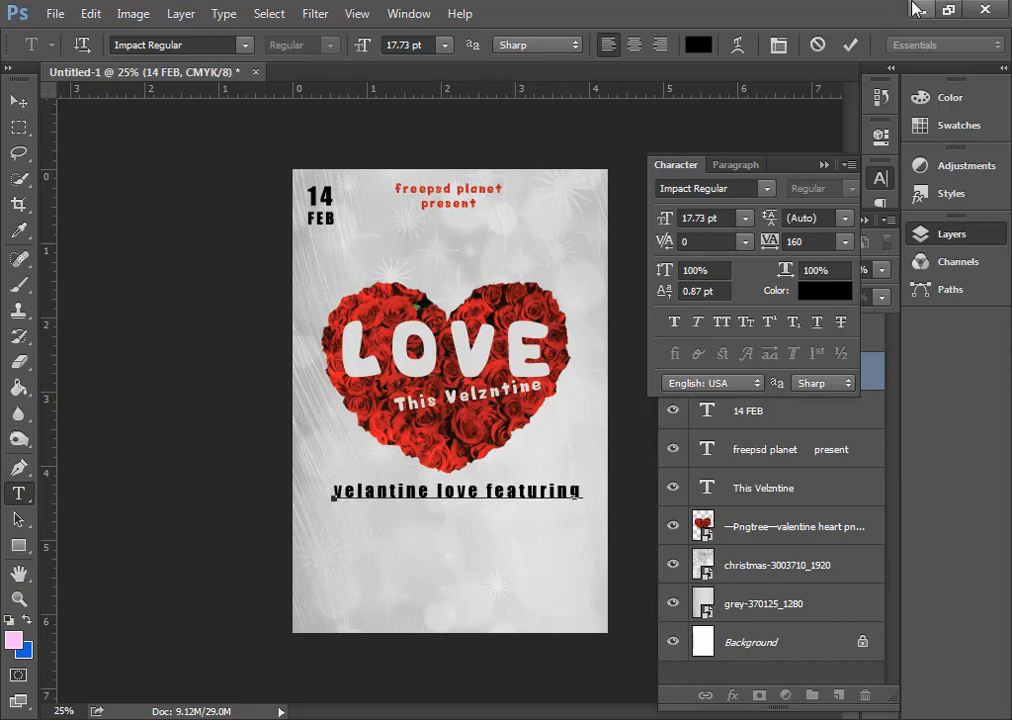
pyautogui.click(851, 45)
# - Set the "velantine love featuring" text to the Copperplate Gothic Bold Regular font
pyautogui.click(765, 188)
pyautogui.scroll(6, 850, 200)
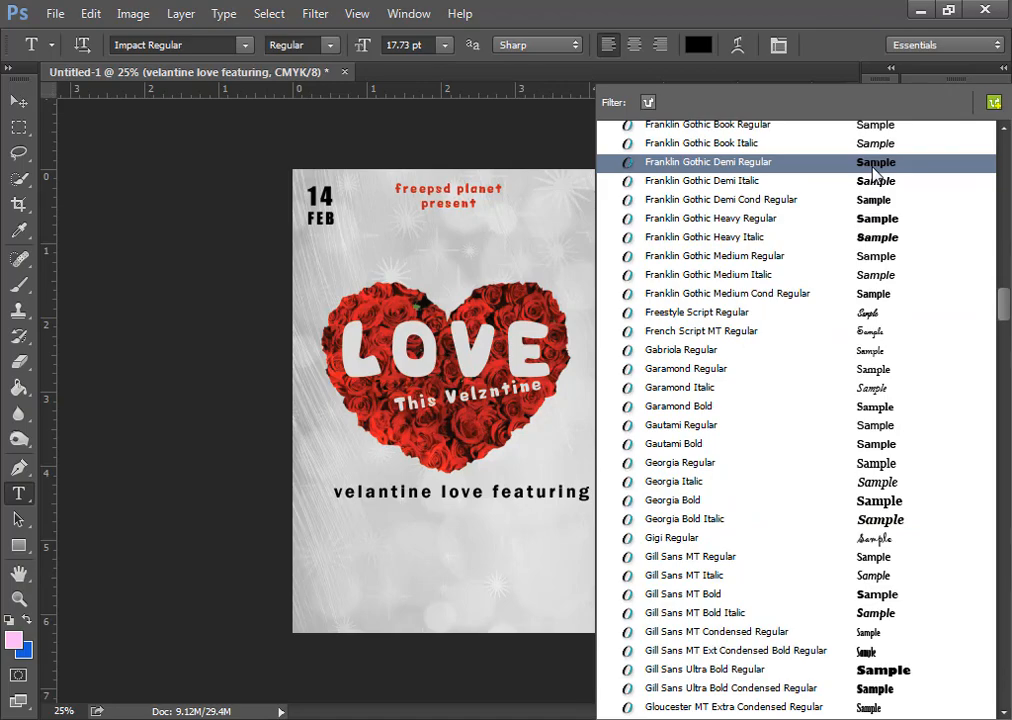
pyautogui.scroll(3, 875, 170)
pyautogui.scroll(4, 878, 165)
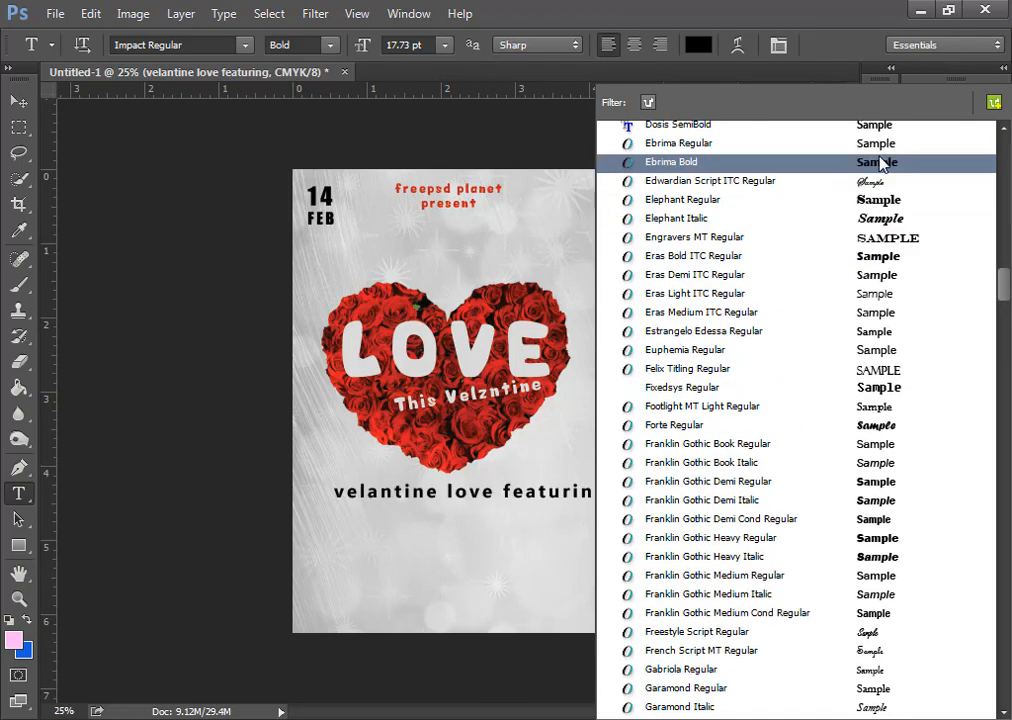
pyautogui.scroll(10, 898, 190)
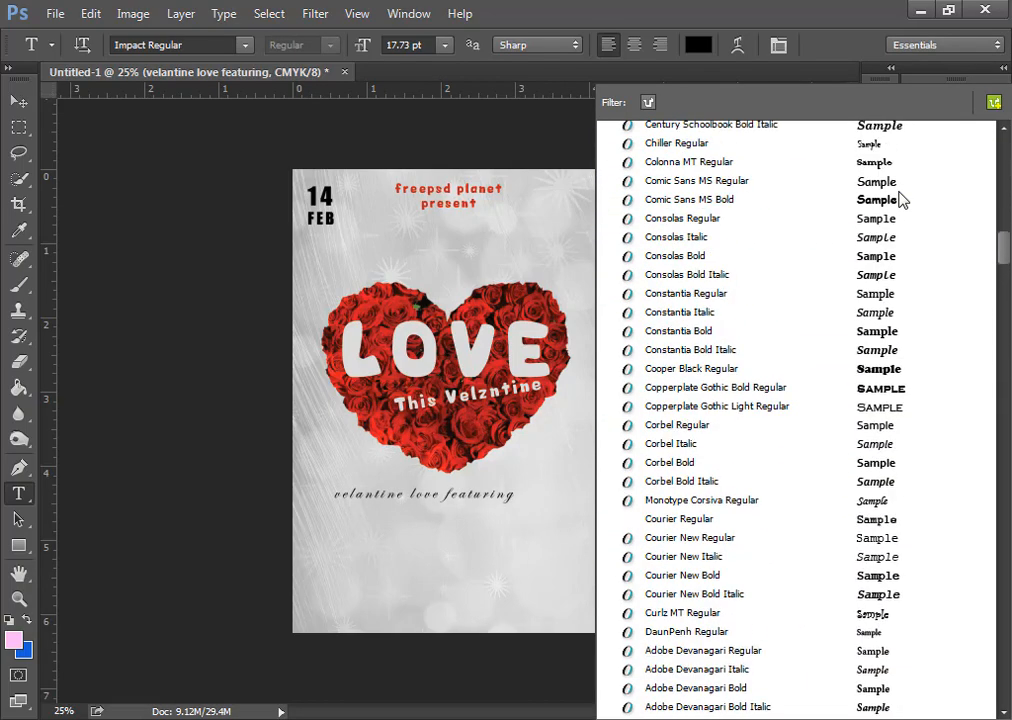
pyautogui.click(882, 392)
# - Reduce the "velantine love featuring" text to 11.73 pt and center it below the heart
pyautogui.press('v')
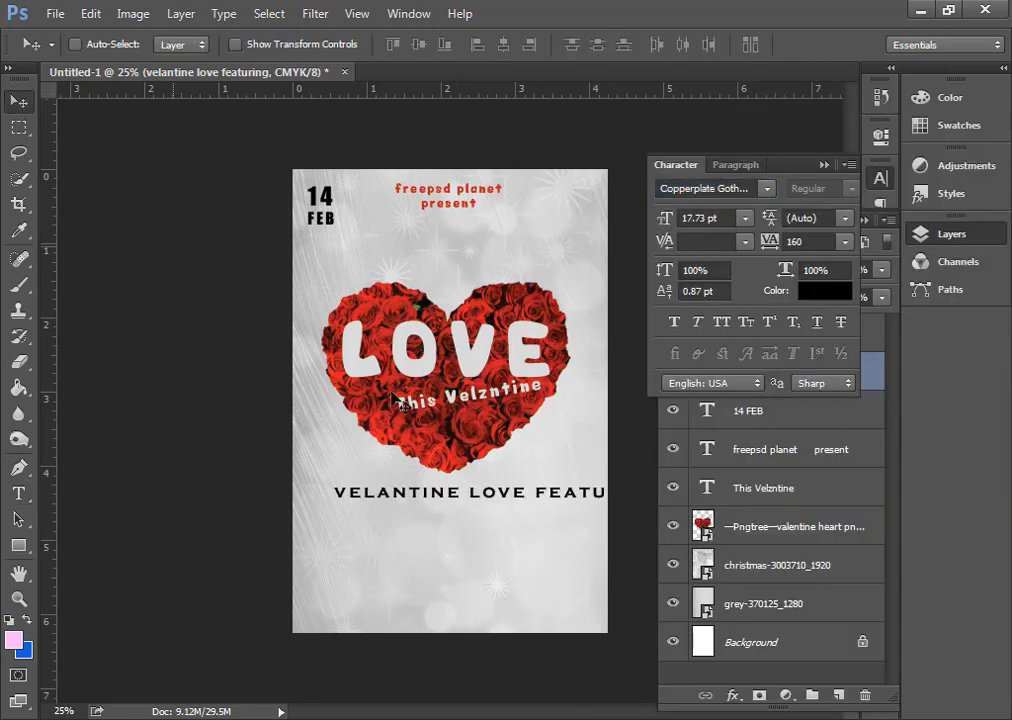
pyautogui.moveTo(503, 498); pyautogui.dragTo(463, 499)
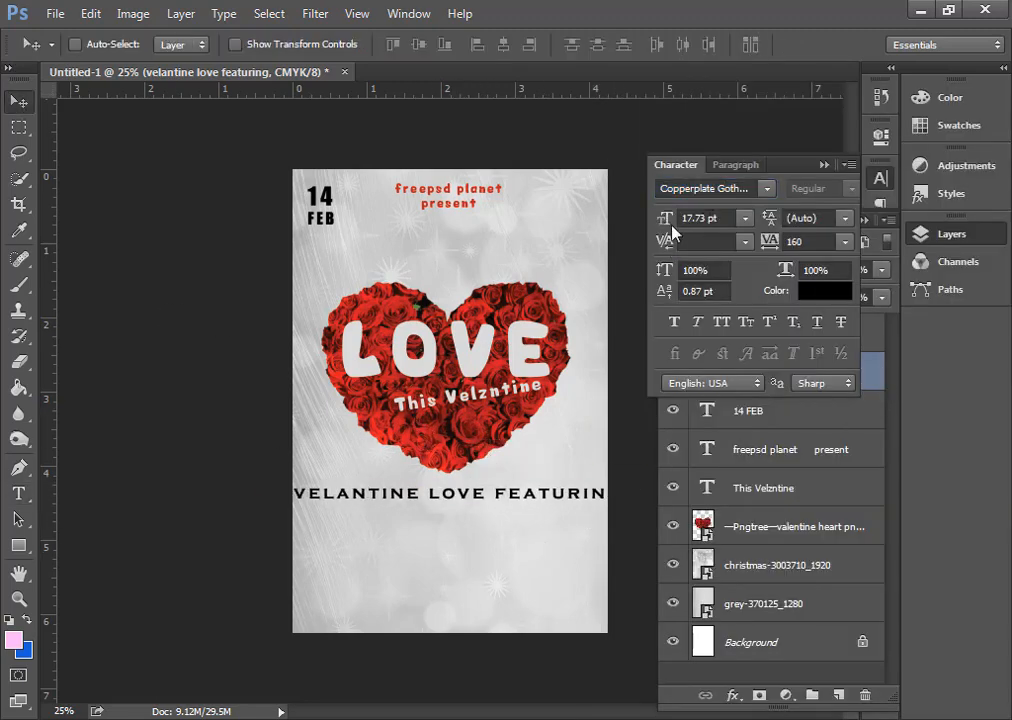
pyautogui.moveTo(672, 232); pyautogui.dragTo(662, 227)
pyautogui.moveTo(389, 492)
pyautogui.mouseDown()
pyautogui.moveTo(386, 483)
pyautogui.moveTo(395, 497)
pyautogui.mouseUp()
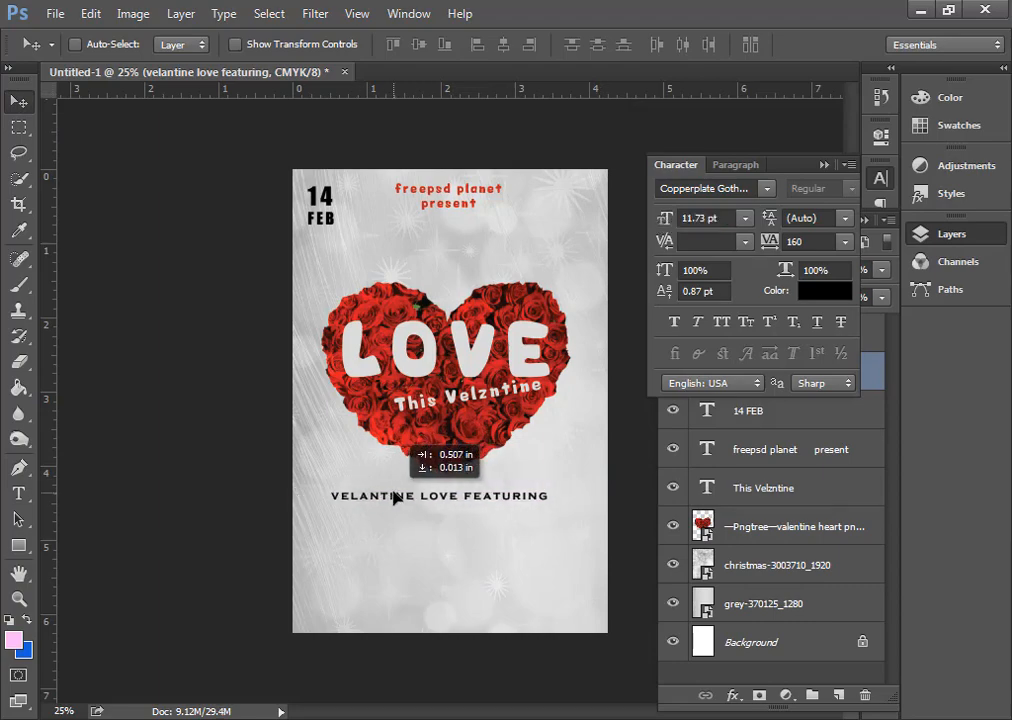
# - Add a text line with the two featured names below the "velantine love featuring" line, leaving a gap between them
pyautogui.press('t')
pyautogui.click(404, 534)
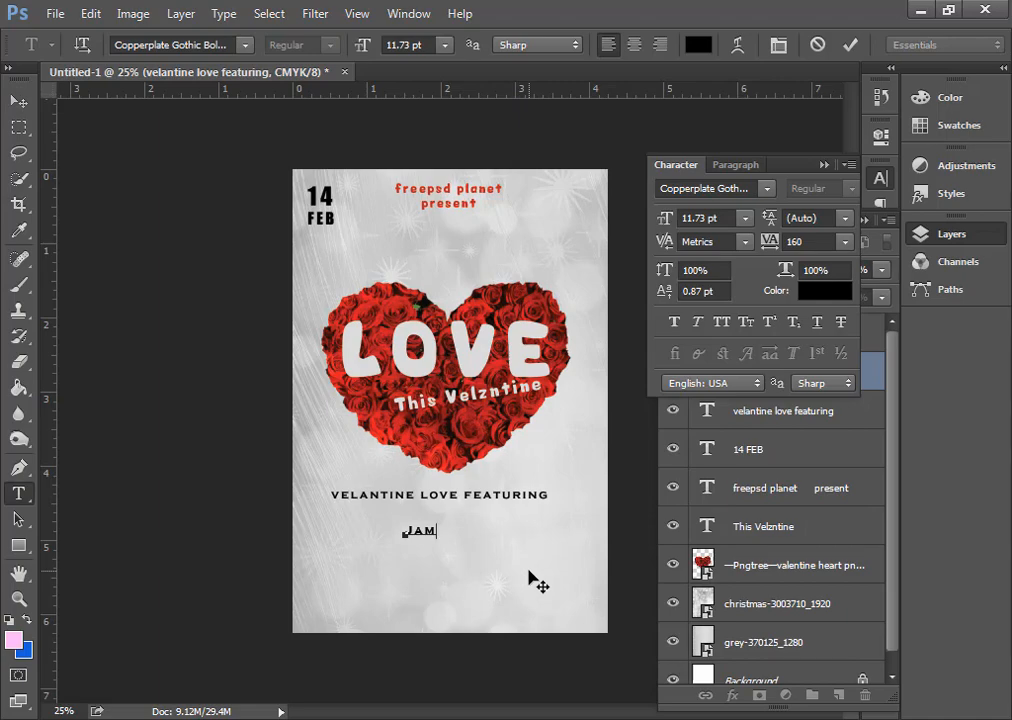
pyautogui.write('Jam')
pyautogui.click(849, 44)
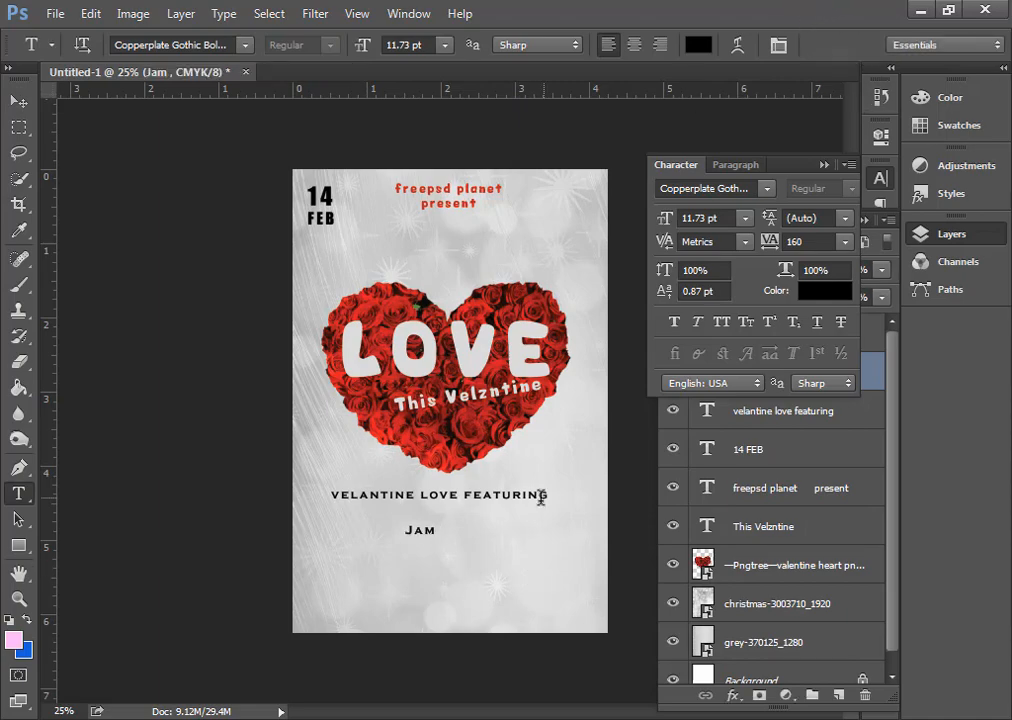
pyautogui.click(440, 531)
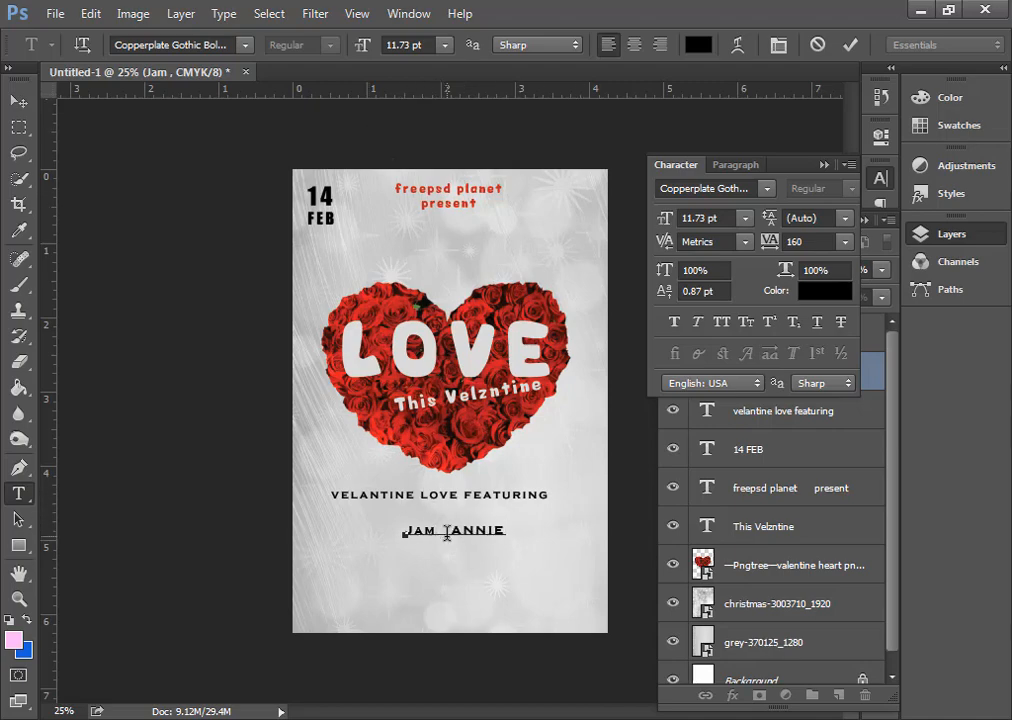
pyautogui.press('BackSpace')
pyautogui.press('BackSpace')
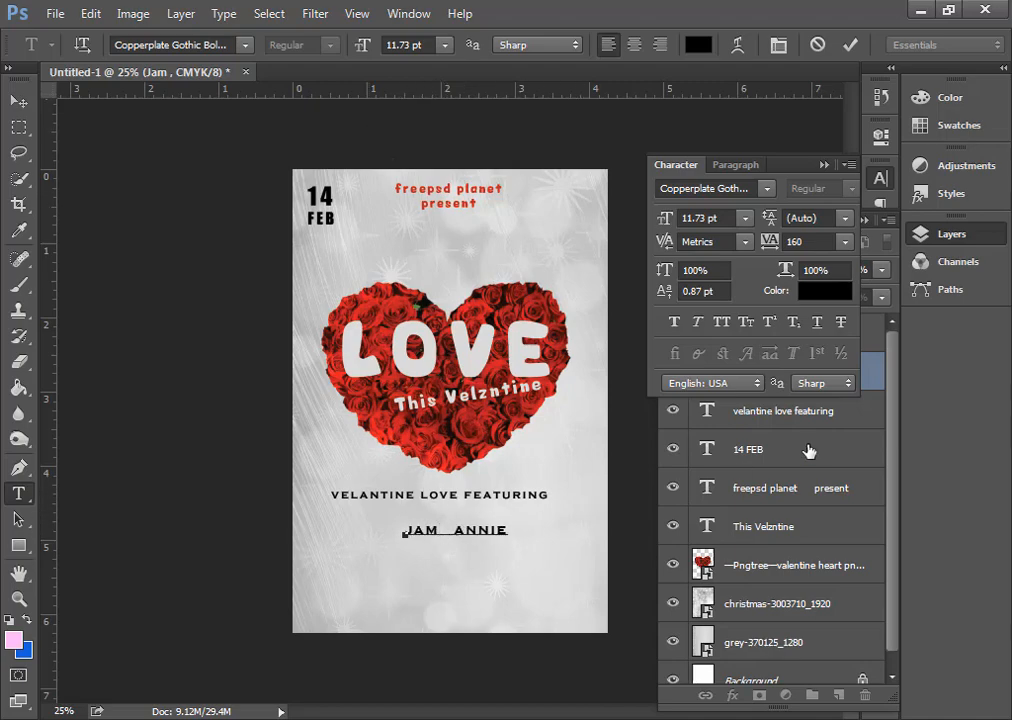
pyautogui.click(849, 44)
# - Enlarge the featured names text to 18.55 pt and move it directly beneath the "velantine love featuring" line
pyautogui.hotkey('ctrl', 't')
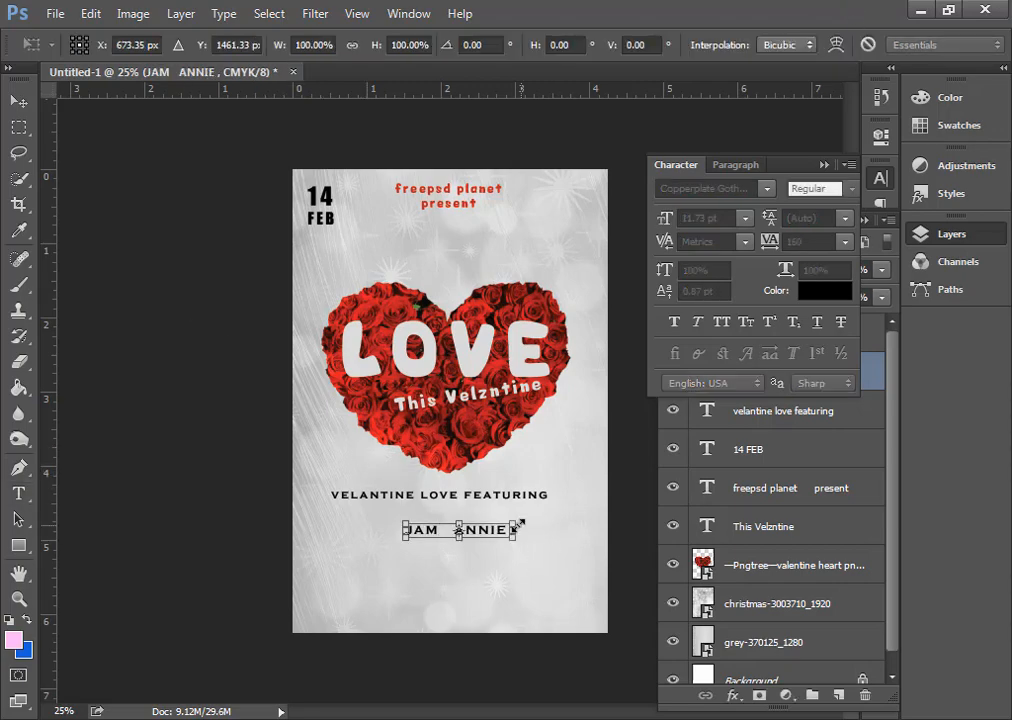
pyautogui.moveTo(516, 524); pyautogui.dragTo(528, 522)
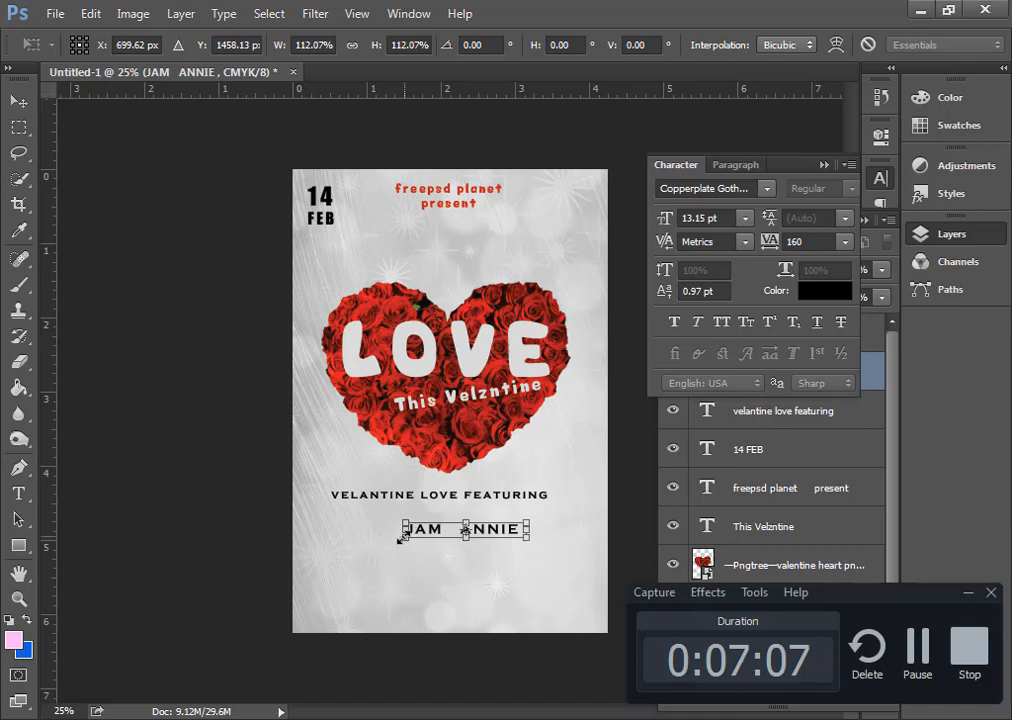
pyautogui.moveTo(400, 540); pyautogui.dragTo(356, 545)
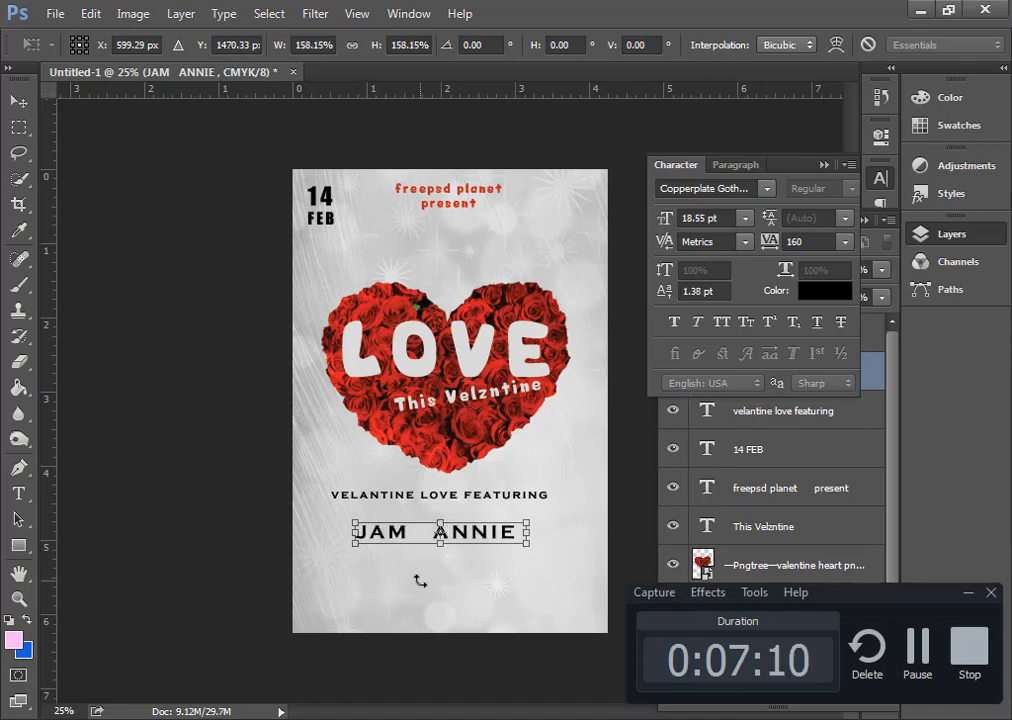
pyautogui.click(22, 100)
pyautogui.press('Return')
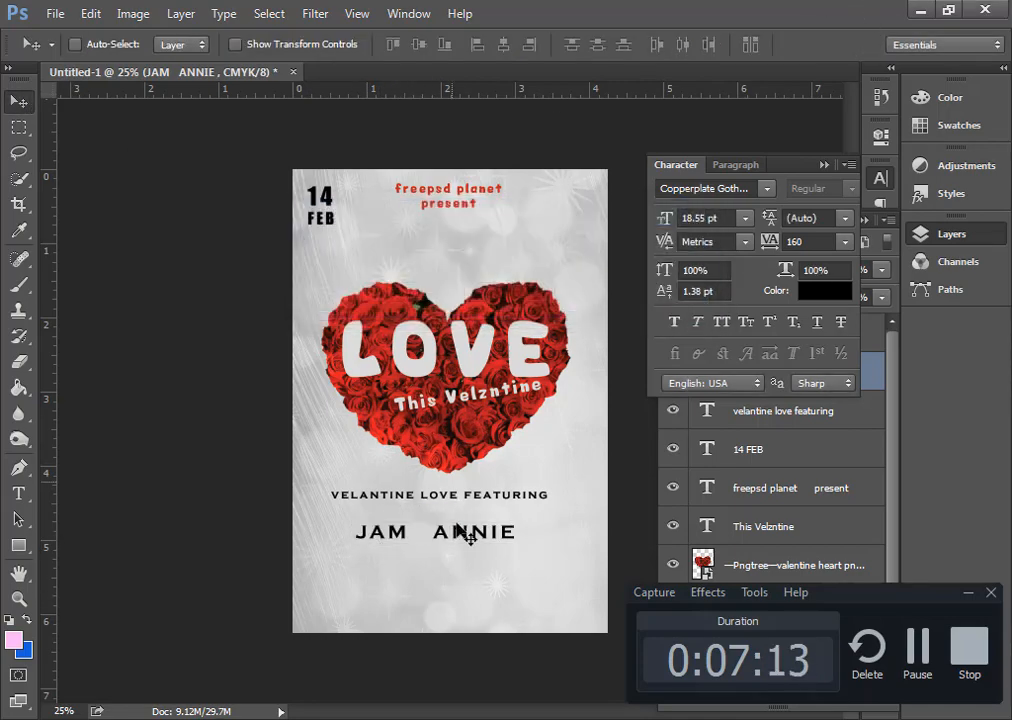
pyautogui.moveTo(463, 535); pyautogui.dragTo(477, 506)
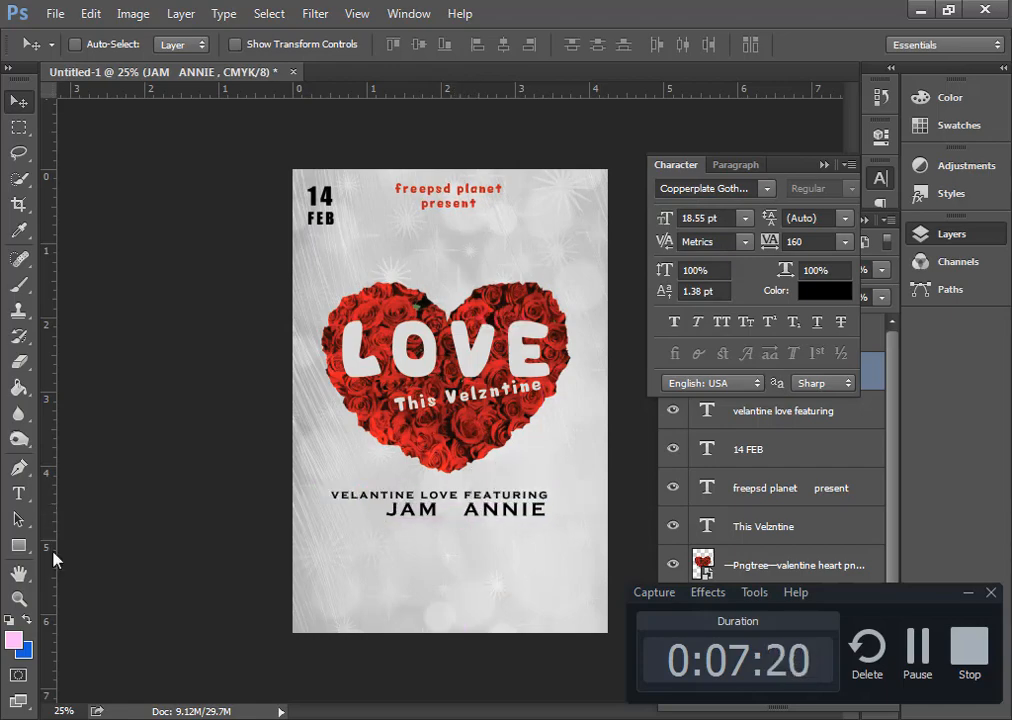
# - Draw a small 3-sided polygon in the gap between the two featured names
pyautogui.click(18, 545)
pyautogui.click(88, 599)
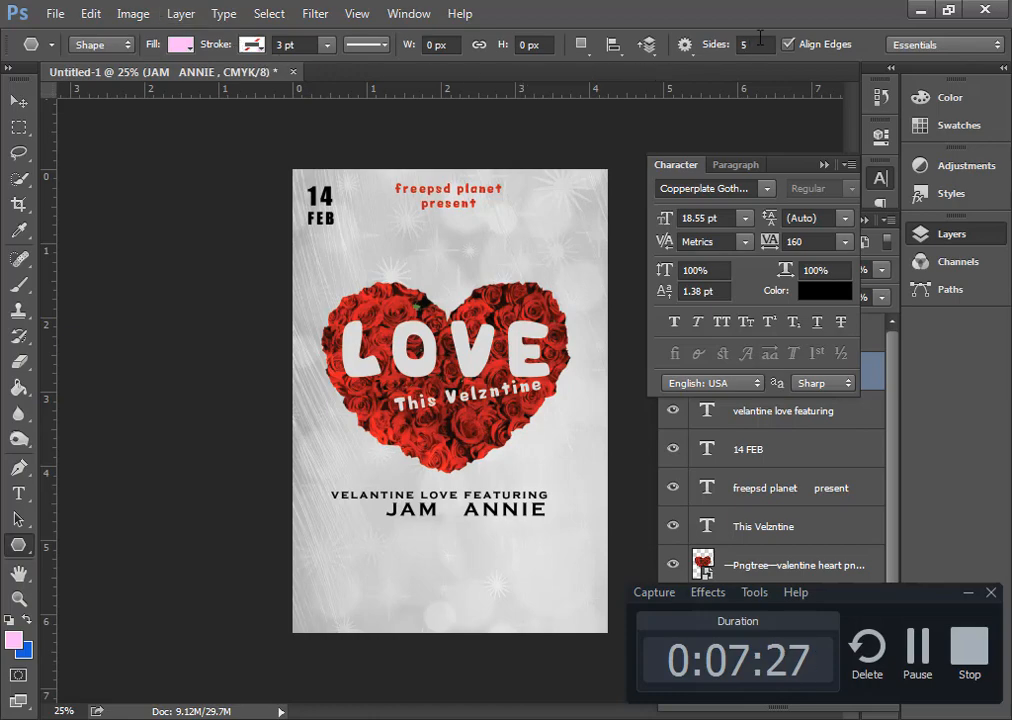
pyautogui.click(756, 45)
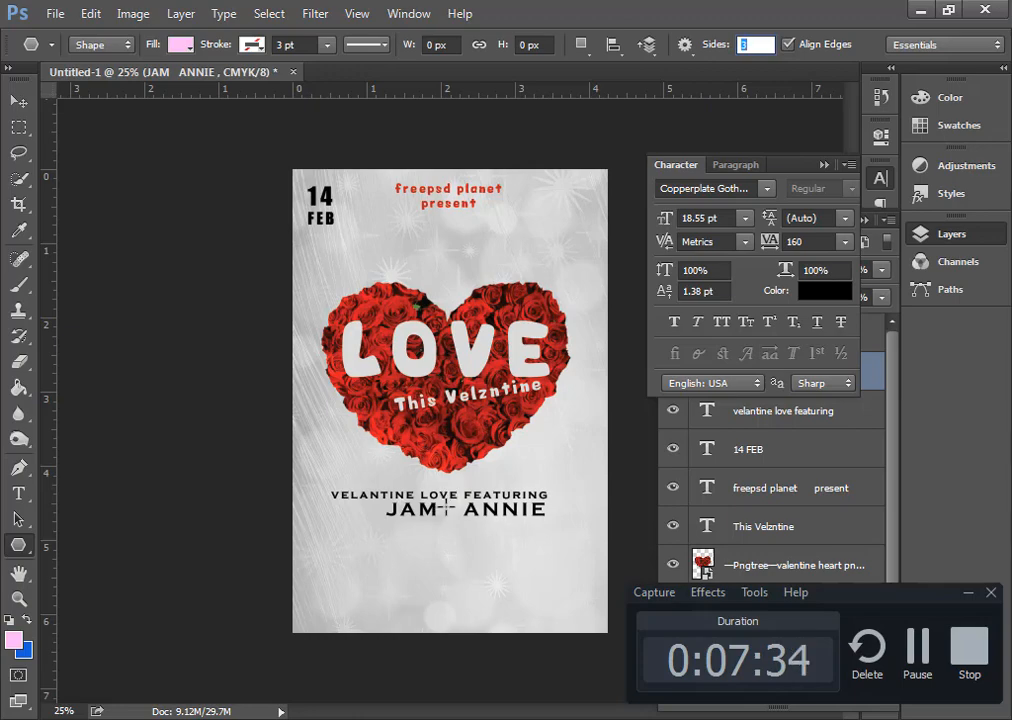
pyautogui.moveTo(447, 507); pyautogui.dragTo(453, 513)
pyautogui.press('v')
# - Change the small triangle's fill to a red sampled from the rose heart
pyautogui.click(872, 377)
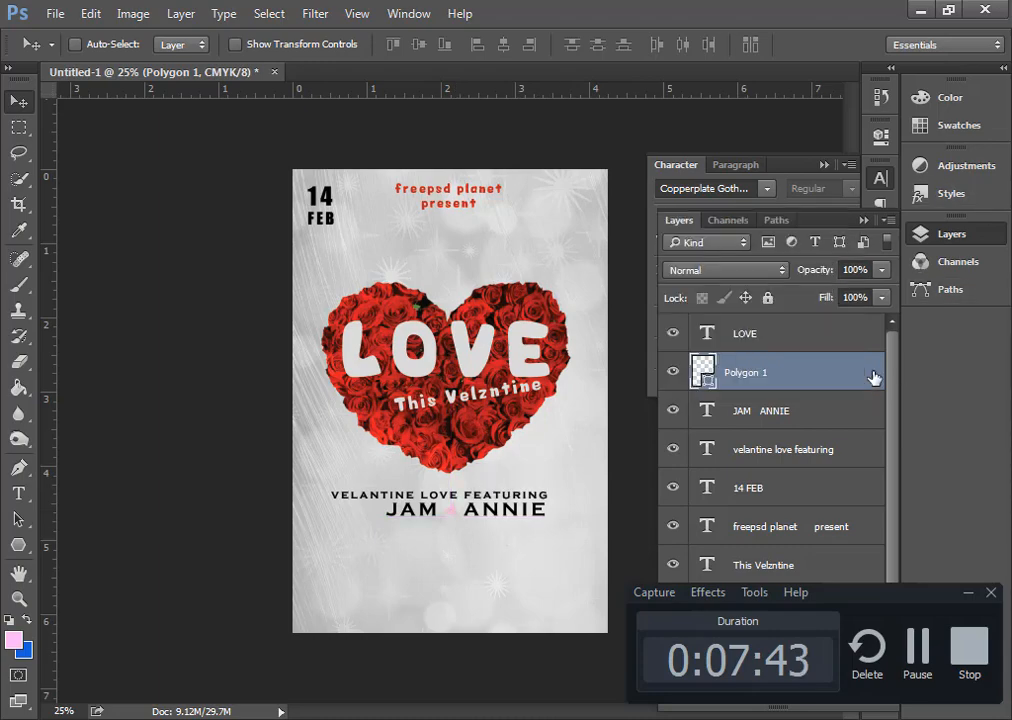
pyautogui.doubleClick(706, 372)
pyautogui.moveTo(360, 140); pyautogui.dragTo(632, 260)
pyautogui.click(335, 320)
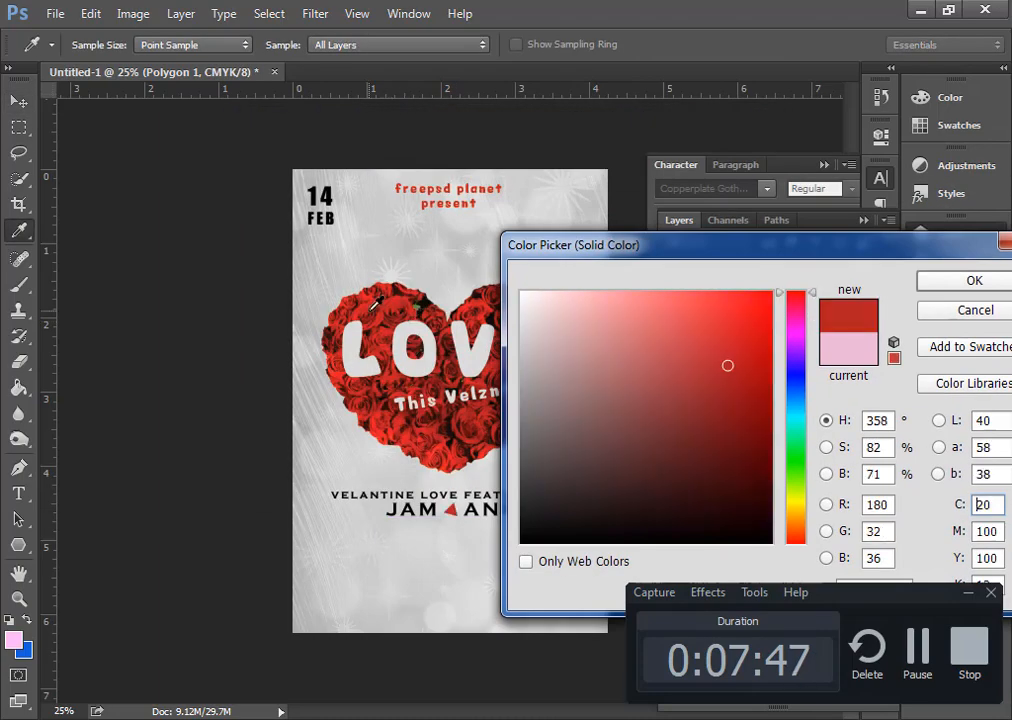
pyautogui.click(967, 282)
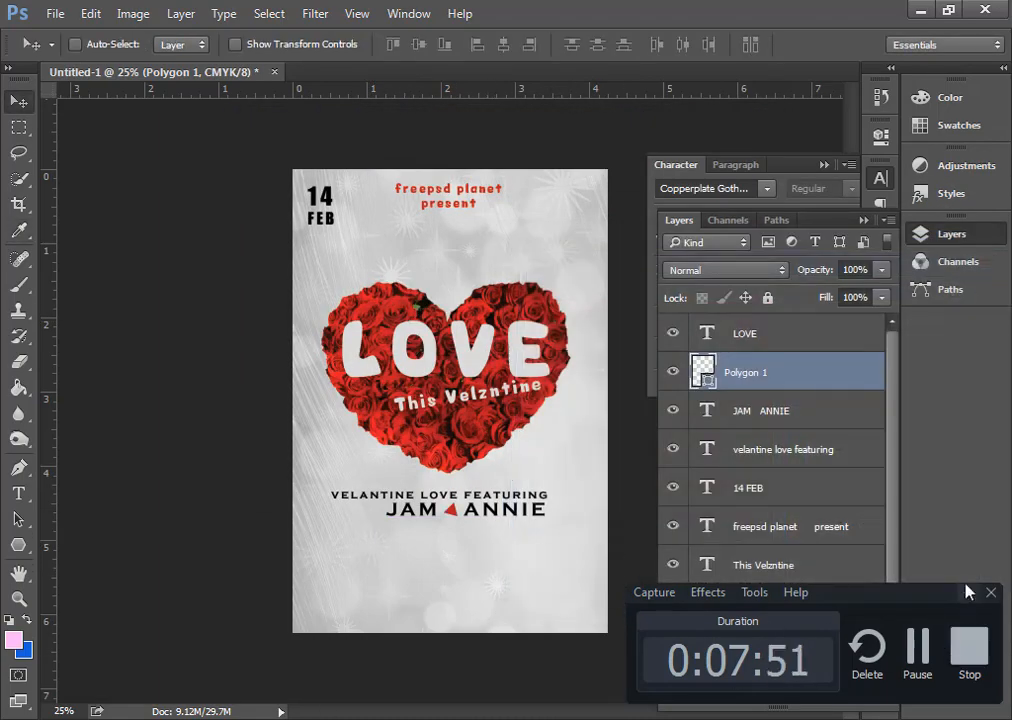
# - Place the tanabata valentine rose image in the flyer's lower-right corner at 23.05% scale, and shift the featuring text slightly left and down
pyautogui.click(248, 628)
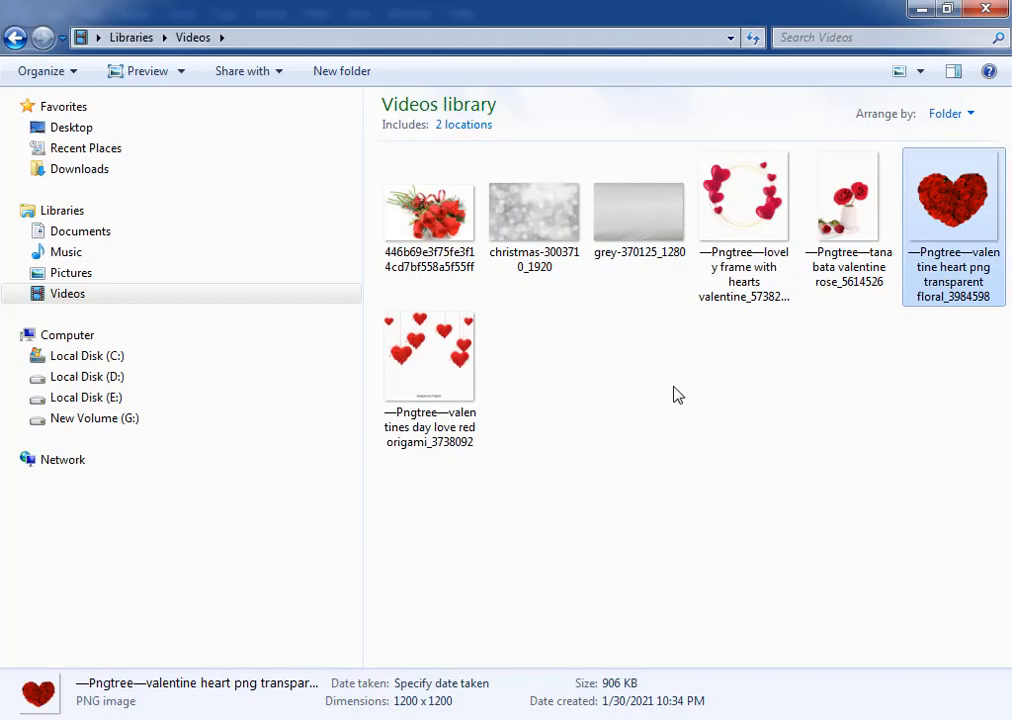
pyautogui.moveTo(833, 212); pyautogui.dragTo(478, 580)
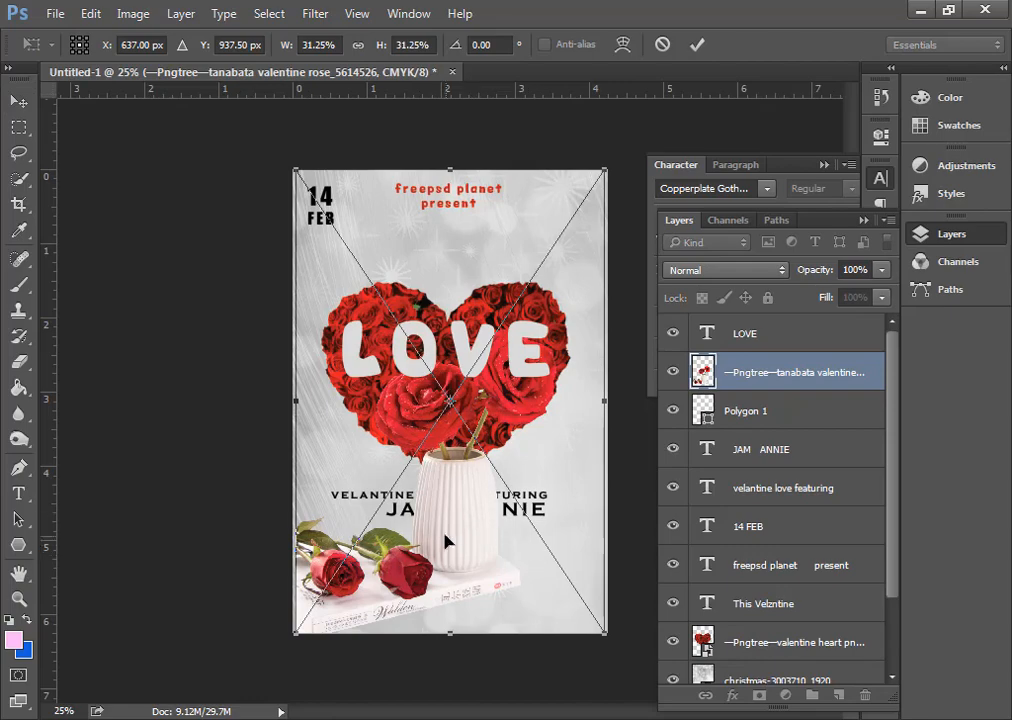
pyautogui.moveTo(447, 541); pyautogui.dragTo(567, 578)
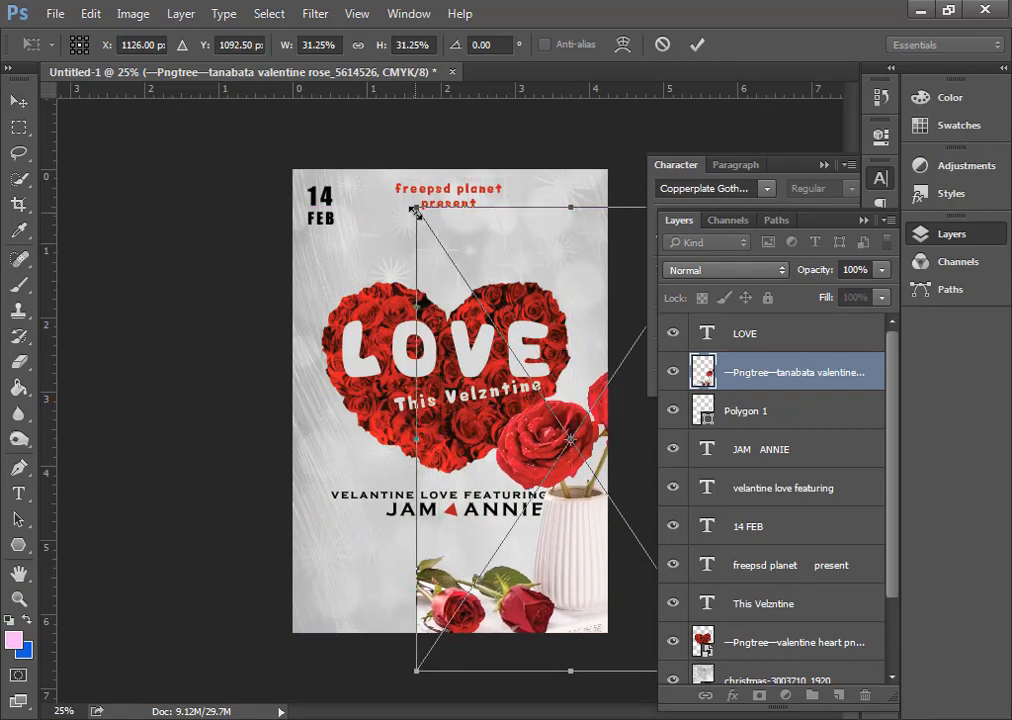
pyautogui.moveTo(415, 210); pyautogui.dragTo(495, 335)
pyautogui.moveTo(605, 580); pyautogui.dragTo(588, 565)
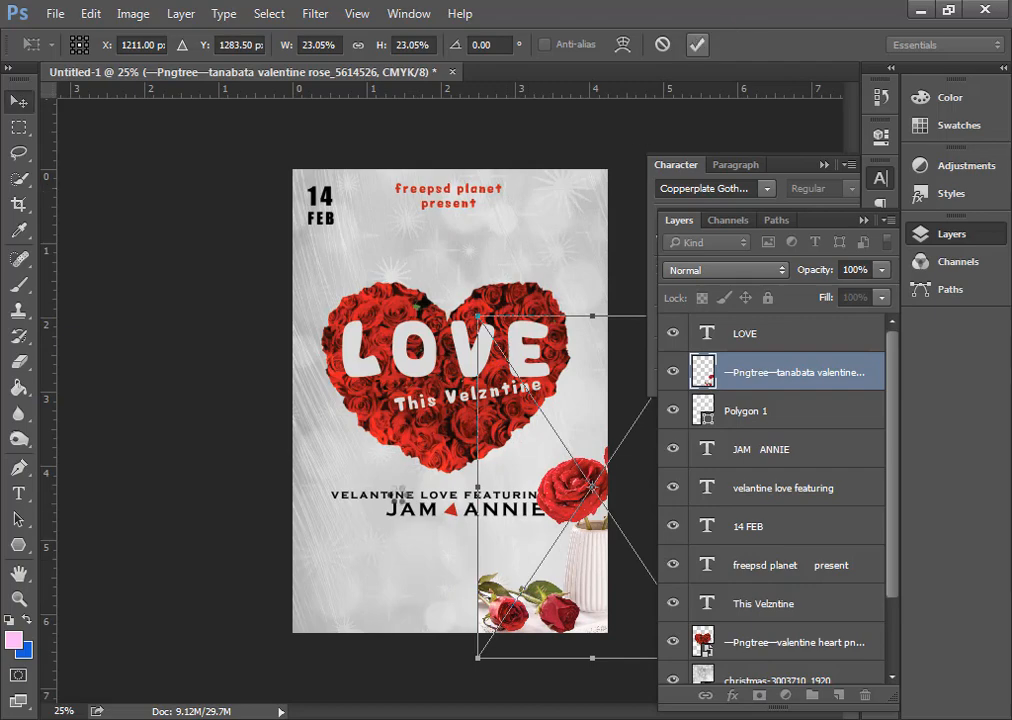
pyautogui.click(697, 44)
pyautogui.moveTo(379, 494); pyautogui.dragTo(443, 510)
# - Place the red rose bouquet image in the flyer's lower-left corner, rotated about -54 degrees
pyautogui.moveTo(180, 643)
pyautogui.click(436, 544)
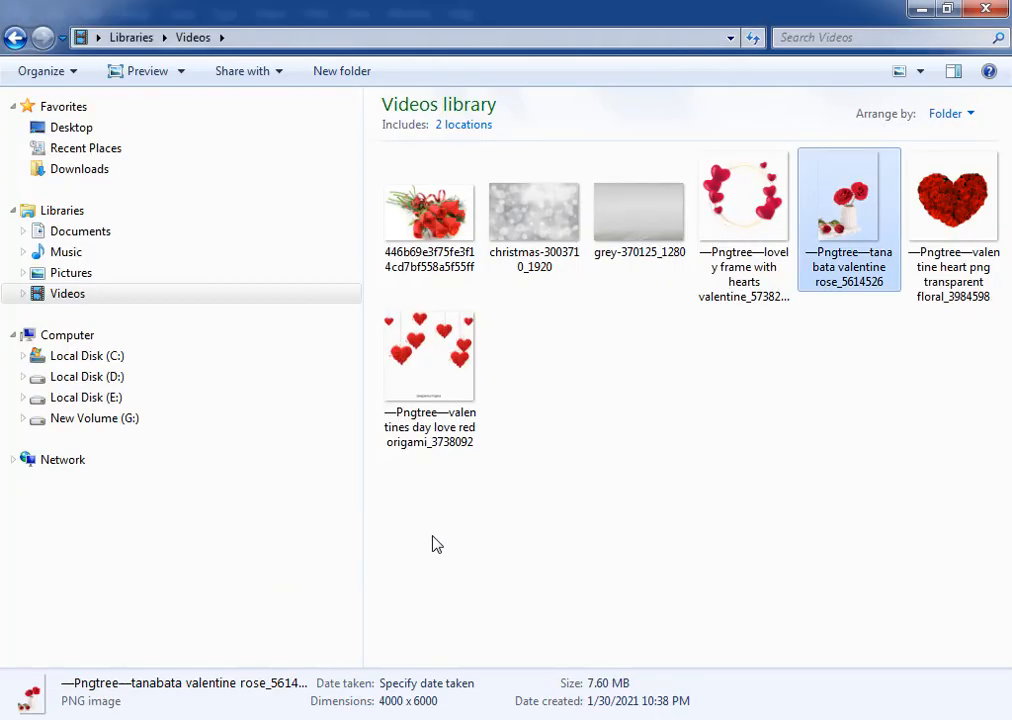
pyautogui.moveTo(429, 212); pyautogui.dragTo(253, 535)
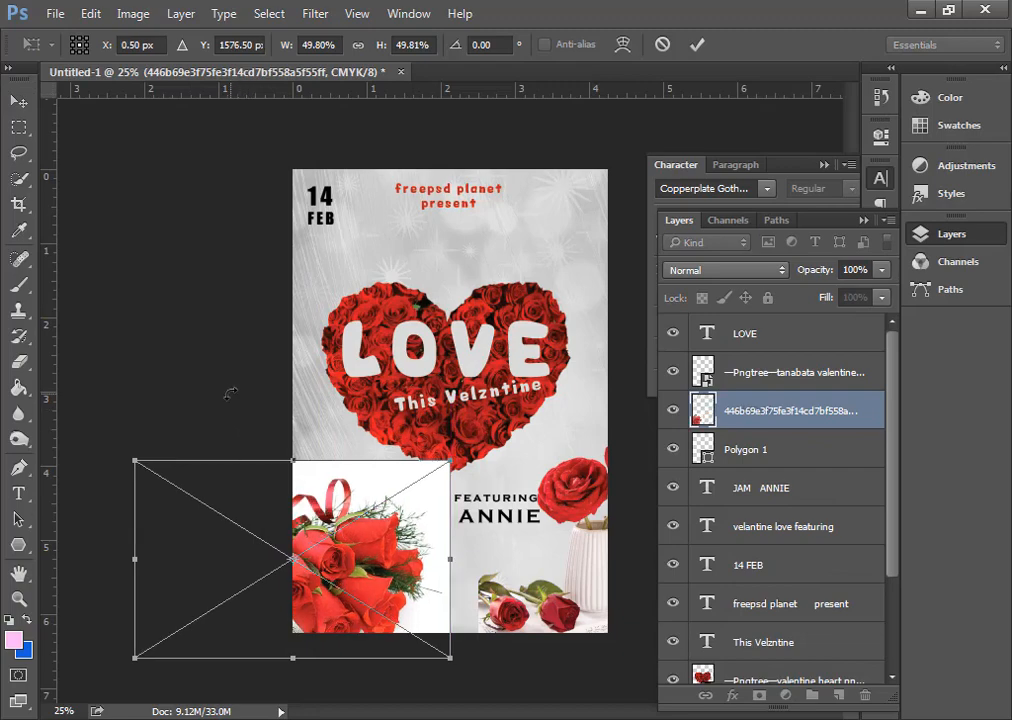
pyautogui.moveTo(226, 389); pyautogui.dragTo(325, 549)
pyautogui.moveTo(320, 362); pyautogui.dragTo(288, 374)
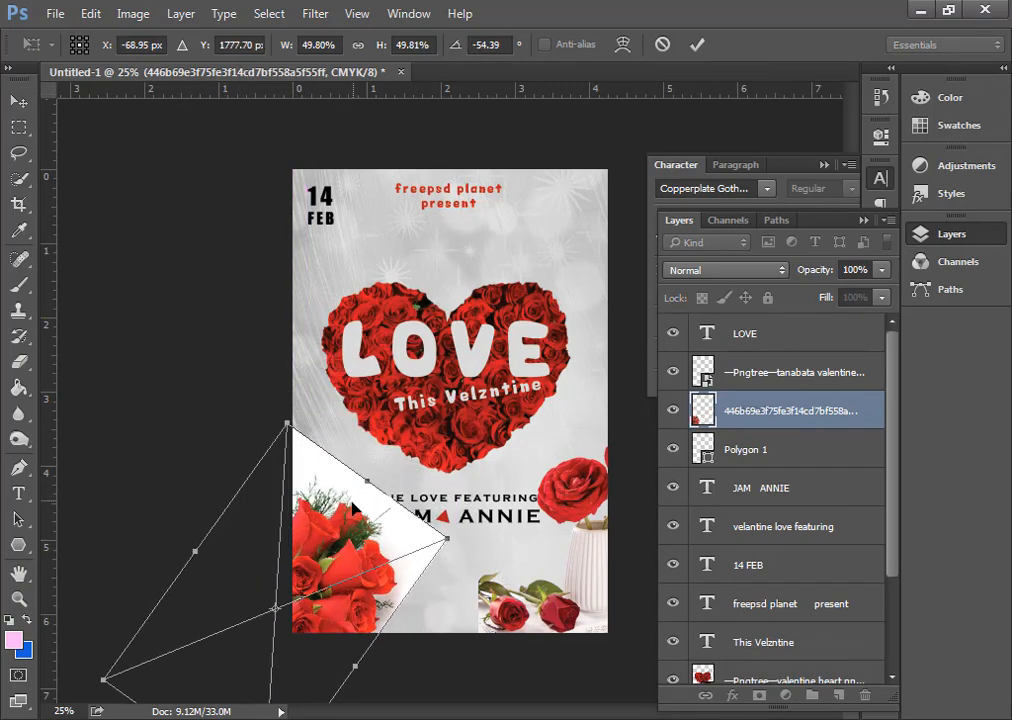
pyautogui.moveTo(351, 507); pyautogui.dragTo(348, 514)
pyautogui.press('Return')
# - Add a layer mask to the bouquet and paint out its white background with a black 700 px brush
pyautogui.click(759, 695)
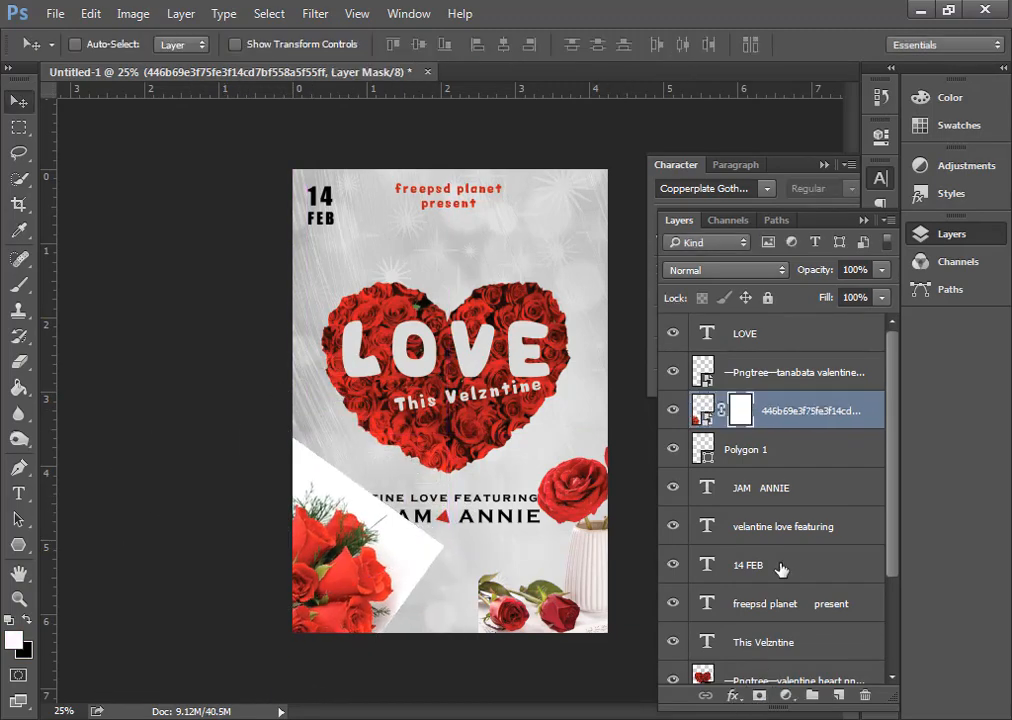
pyautogui.click(20, 286)
pyautogui.click(27, 621)
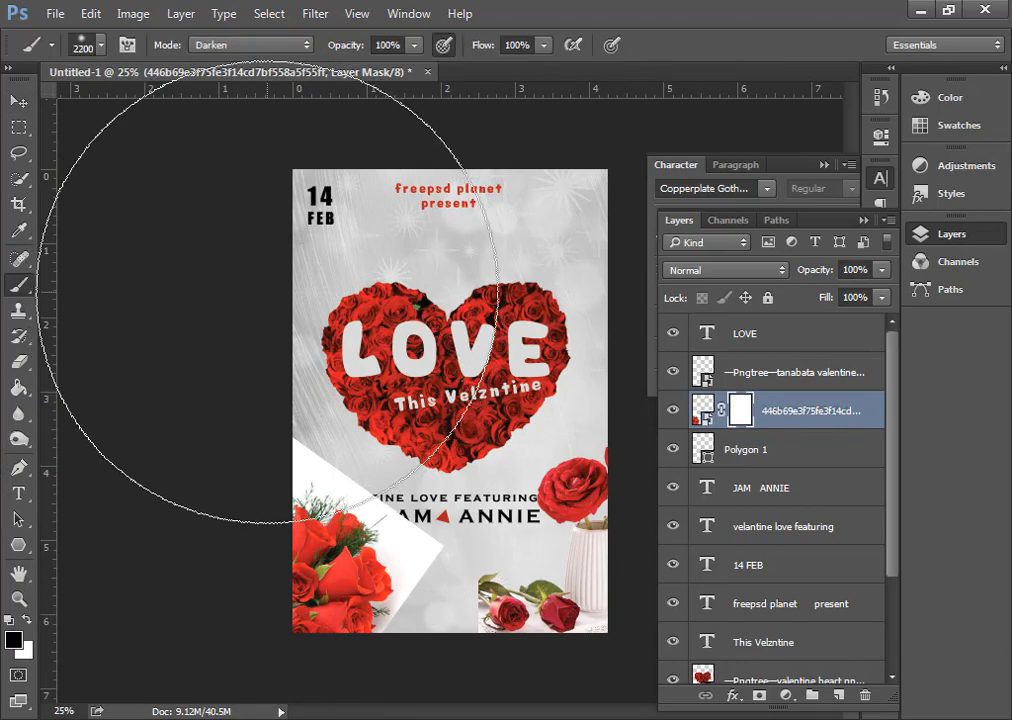
pyautogui.press('[')
pyautogui.press('[')
pyautogui.press('[')
pyautogui.press('[')
pyautogui.press('[')
pyautogui.press('[')
pyautogui.press('[')
pyautogui.press('[')
pyautogui.press('[')
pyautogui.press('[')
pyautogui.press('[')
pyautogui.press('[')
pyautogui.press('[')
pyautogui.press('[')
pyautogui.press('[')
pyautogui.press('[')
pyautogui.press('[')
pyautogui.press('[')
pyautogui.moveTo(292, 415)
pyautogui.mouseDown()
pyautogui.moveTo(368, 416)
pyautogui.moveTo(430, 438)
pyautogui.moveTo(468, 508)
pyautogui.moveTo(312, 413)
pyautogui.moveTo(325, 397)
pyautogui.moveTo(475, 488)
pyautogui.moveTo(477, 585)
pyautogui.moveTo(455, 653)
pyautogui.moveTo(435, 670)
pyautogui.moveTo(483, 583)
pyautogui.mouseUp()
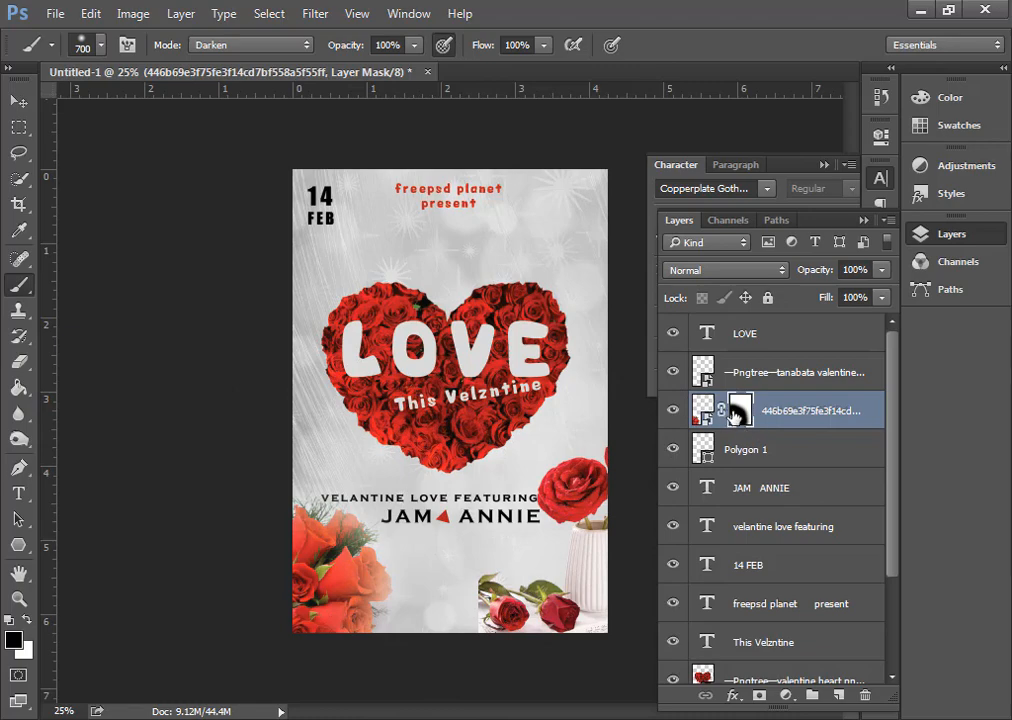
# - Try to retouch the bouquet's mask over the roses with a 500 px brush, and undo the stroke
pyautogui.press('x')
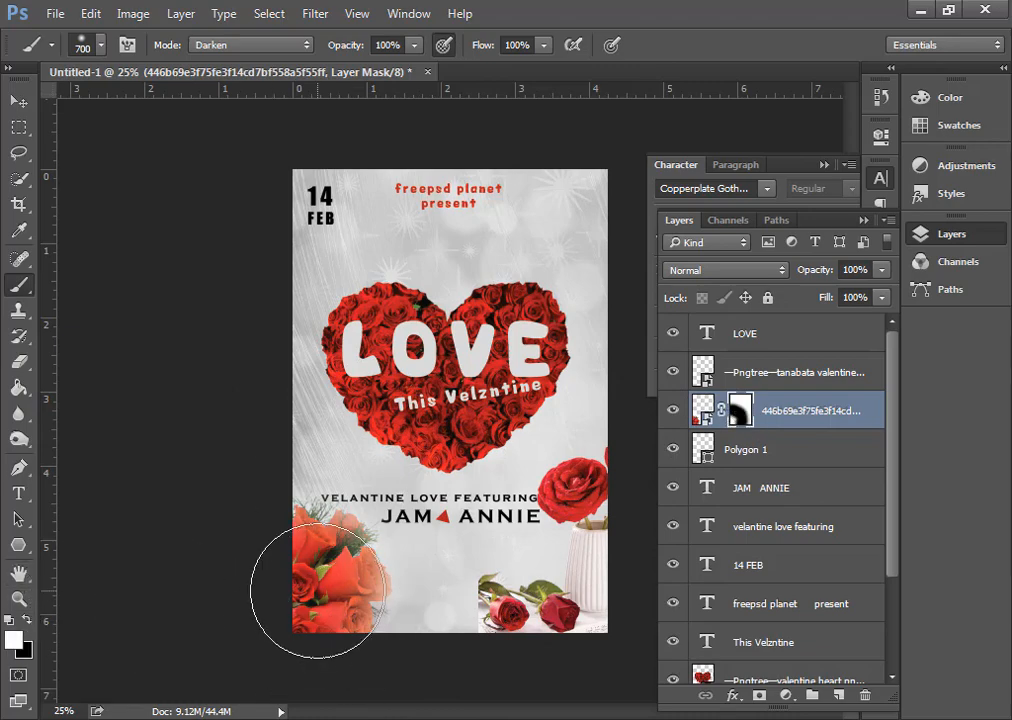
pyautogui.press('[')
pyautogui.press('[')
pyautogui.moveTo(317, 591)
pyautogui.mouseDown()
pyautogui.moveTo(305, 556)
pyautogui.moveTo(339, 582)
pyautogui.moveTo(355, 572)
pyautogui.moveTo(338, 586)
pyautogui.moveTo(337, 614)
pyautogui.moveTo(294, 610)
pyautogui.mouseUp()
pyautogui.click(28, 620)
pyautogui.click(28, 620)
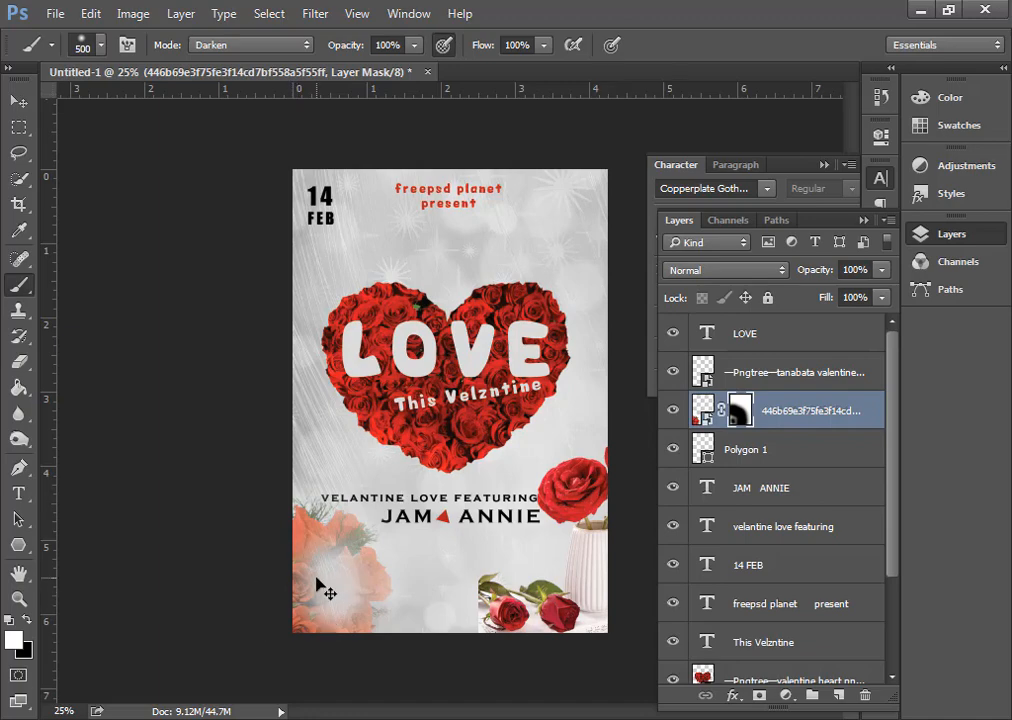
pyautogui.hotkey('ctrl', 'z')
# - Add a layer mask to the rose vase image and fade out its hard left edge with a black 500 px brush
pyautogui.click(19, 101)
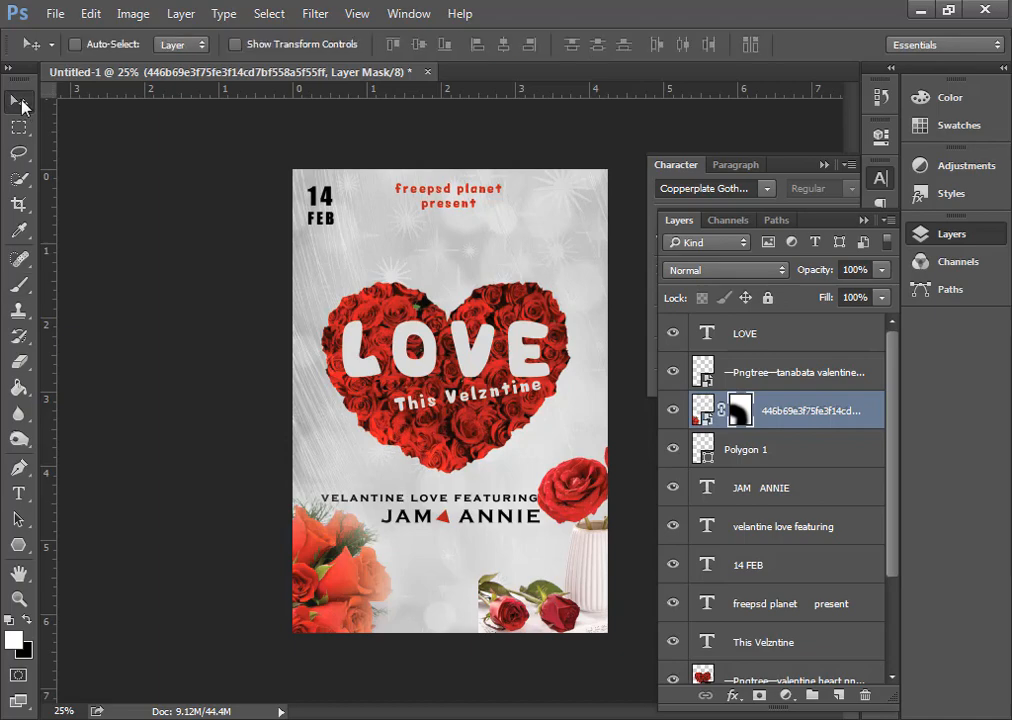
pyautogui.keyDown('ctrl'); pyautogui.click(508, 619); pyautogui.keyUp('ctrl')
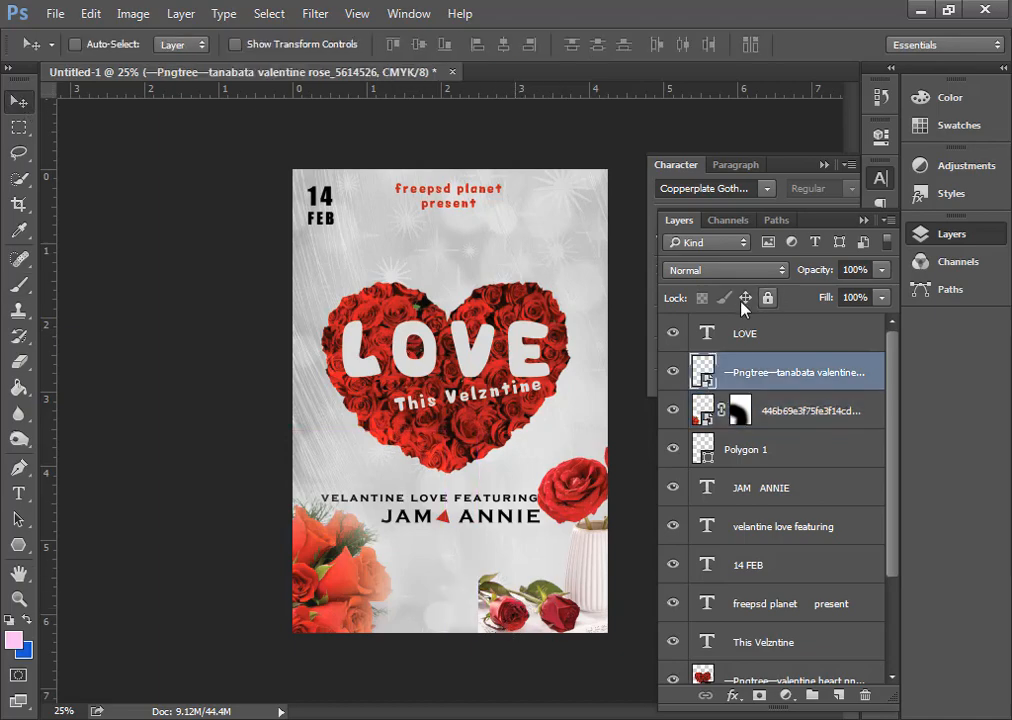
pyautogui.click(757, 696)
pyautogui.click(19, 284)
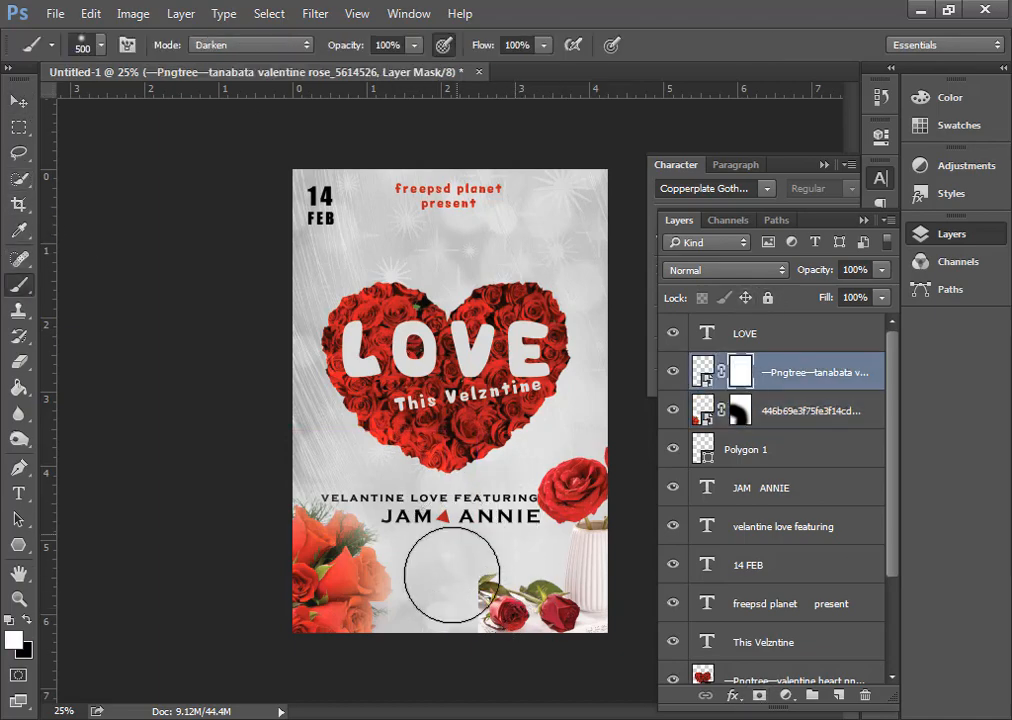
pyautogui.click(29, 618)
pyautogui.moveTo(481, 549)
pyautogui.mouseDown()
pyautogui.moveTo(417, 655)
pyautogui.moveTo(455, 557)
pyautogui.moveTo(400, 673)
pyautogui.mouseUp()
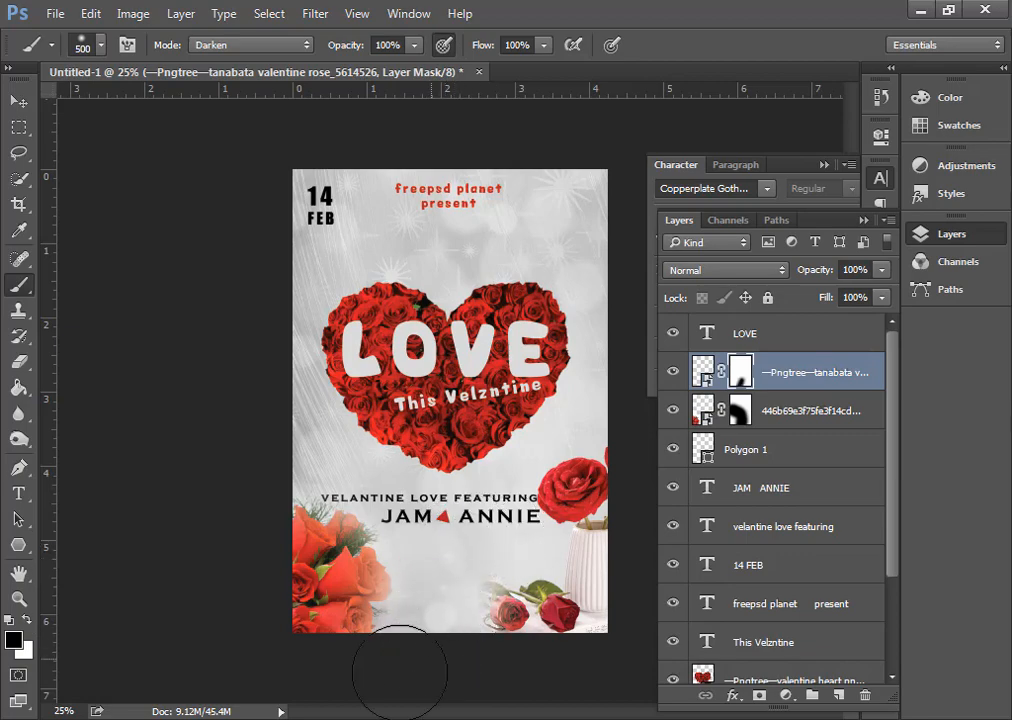
pyautogui.click(17, 101)
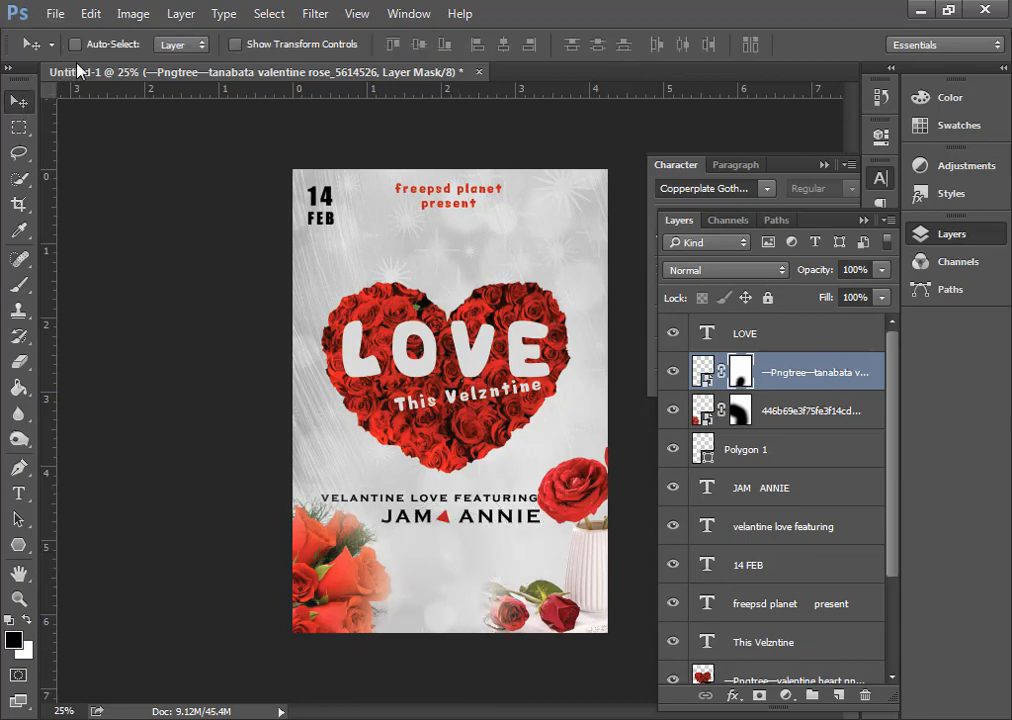
# - Add the text line "you are invited" below the featured names, between the bouquet and the vase
pyautogui.press('t')
pyautogui.click(422, 567)
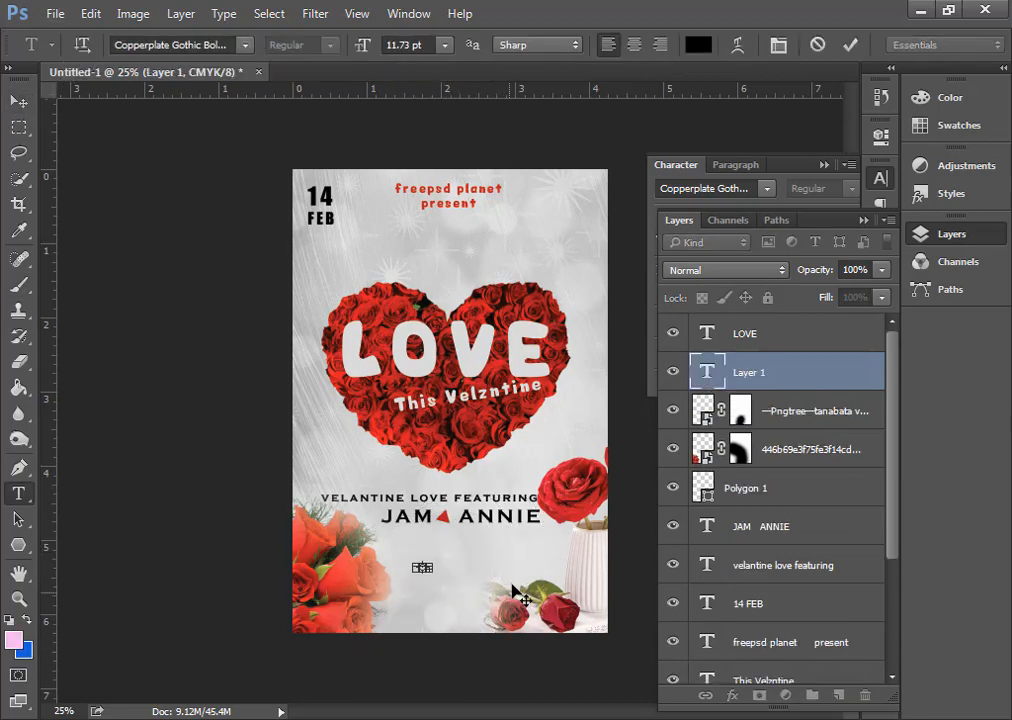
pyautogui.click(818, 45)
pyautogui.click(413, 572)
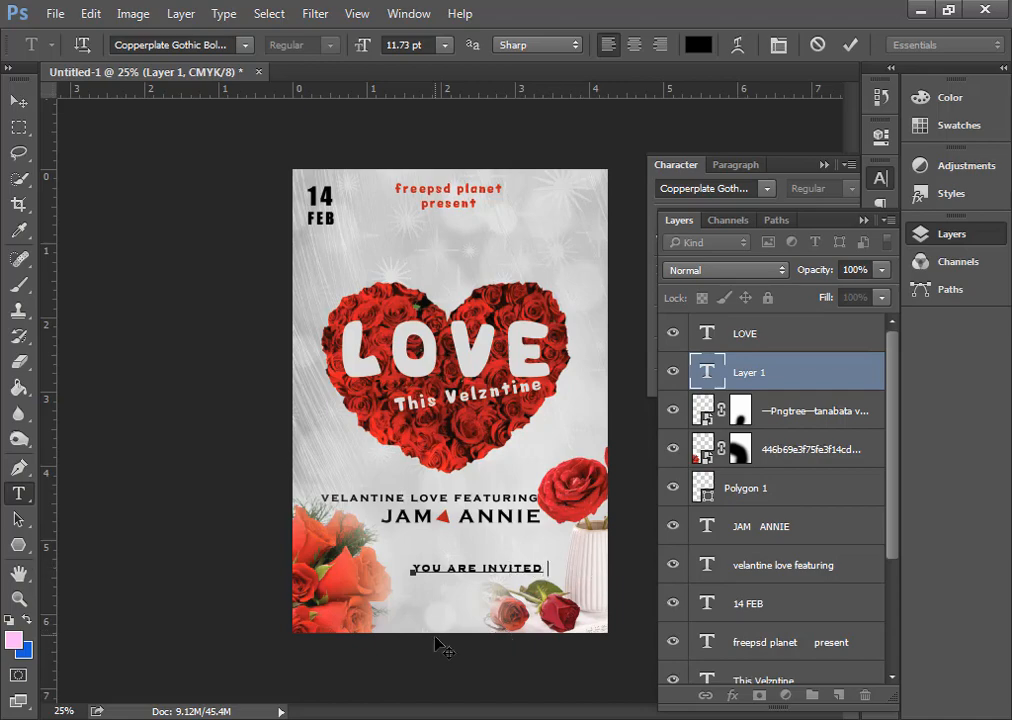
pyautogui.moveTo(437, 645); pyautogui.dragTo(432, 614)
pyautogui.click(850, 45)
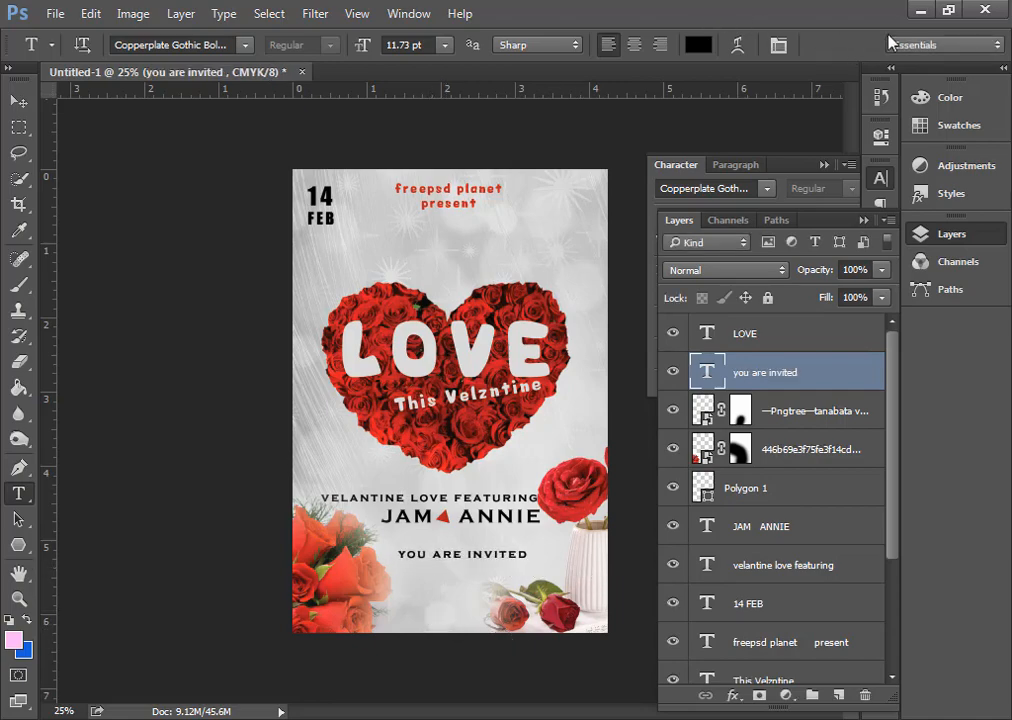
# - Draw a black 1 px line about 527 px long on a new layer directly beneath the "you are invited" text
pyautogui.click(27, 546)
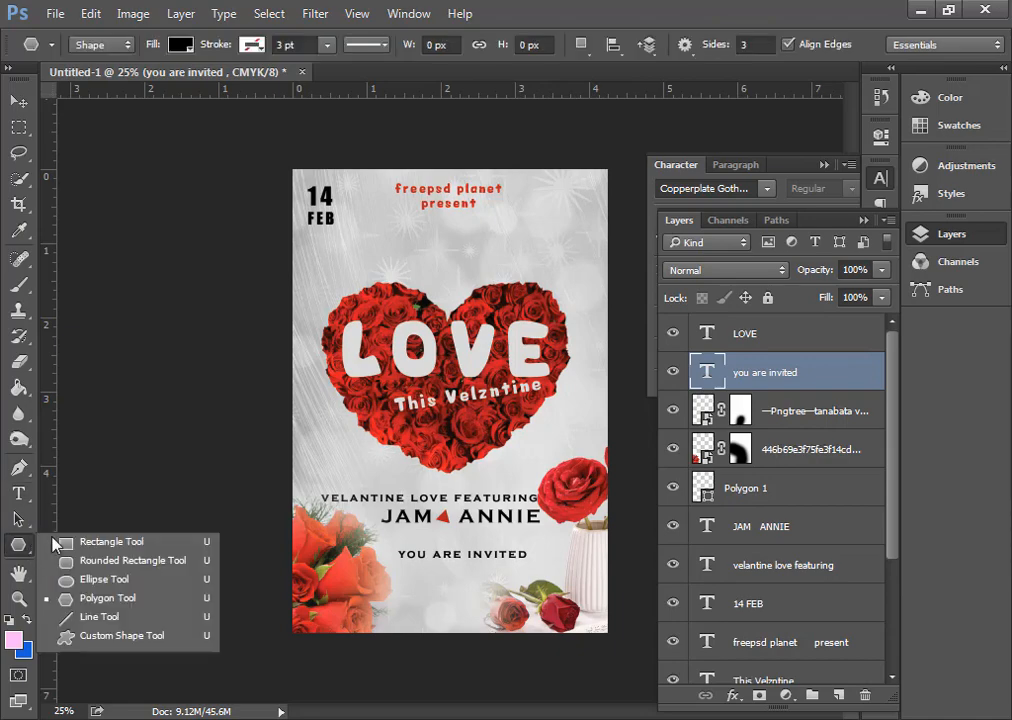
pyautogui.click(105, 607)
pyautogui.click(27, 543)
pyautogui.click(97, 617)
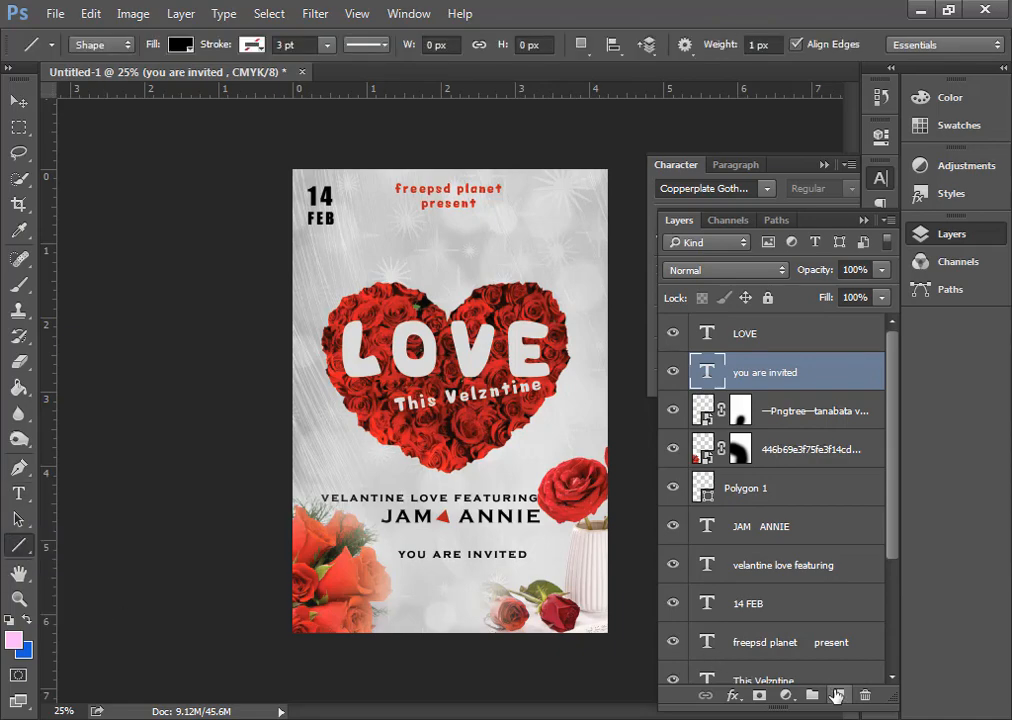
pyautogui.click(838, 695)
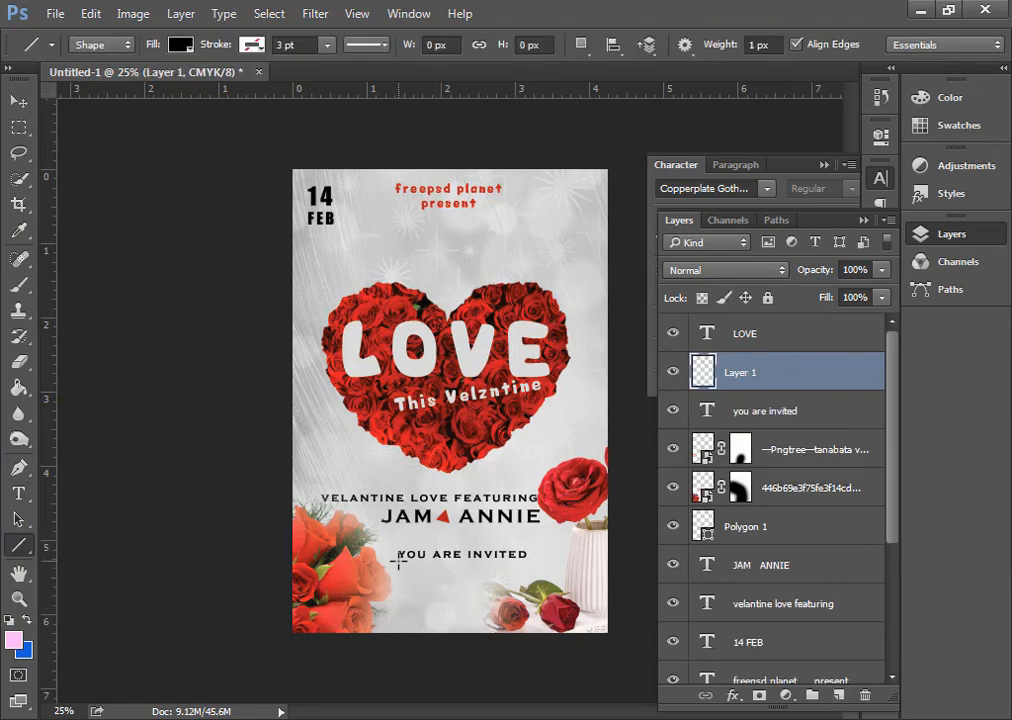
pyautogui.moveTo(398, 561); pyautogui.dragTo(528, 566)
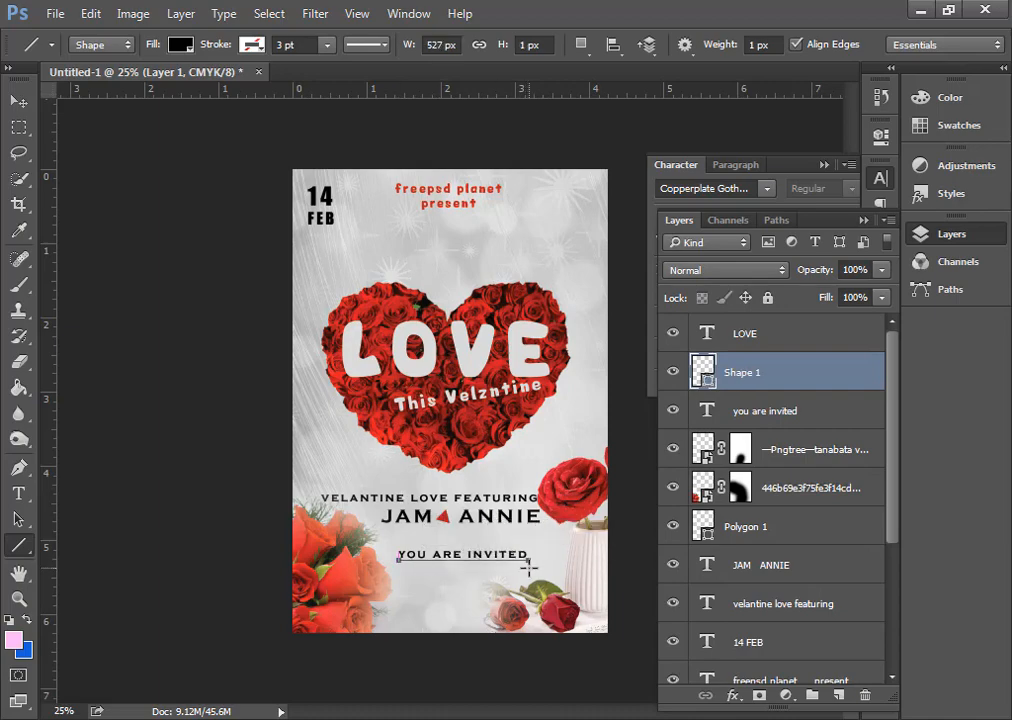
pyautogui.click(18, 100)
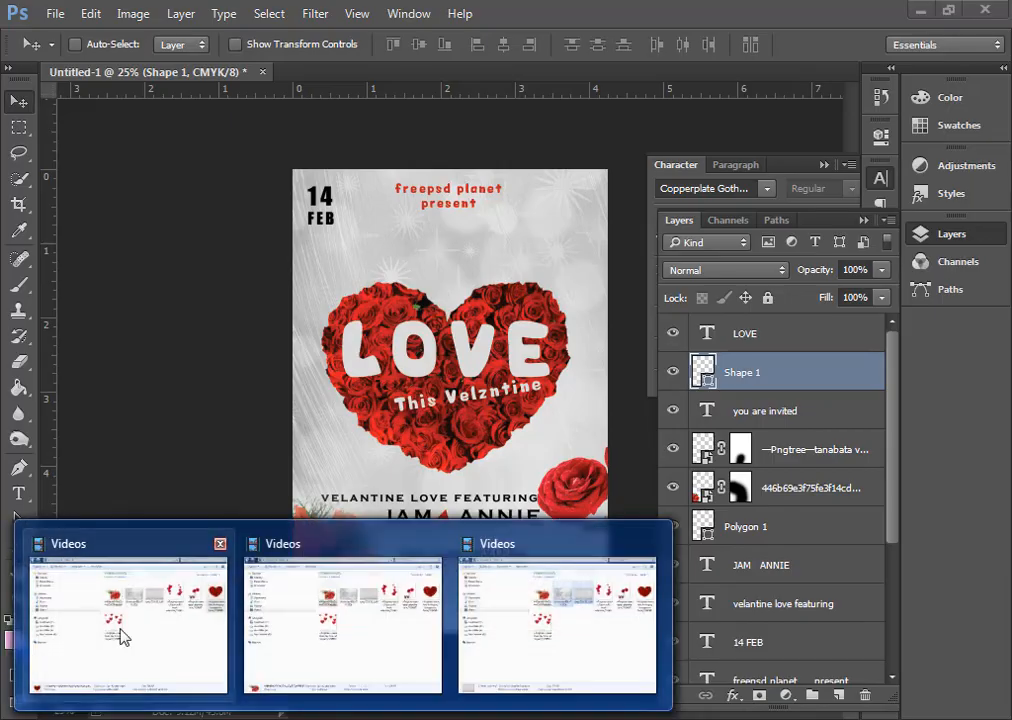
# - Place the "valentines day love red origami" hearts image from the Videos library, enlarged to about 109%, across the flyer's upper part
pyautogui.click(124, 639)
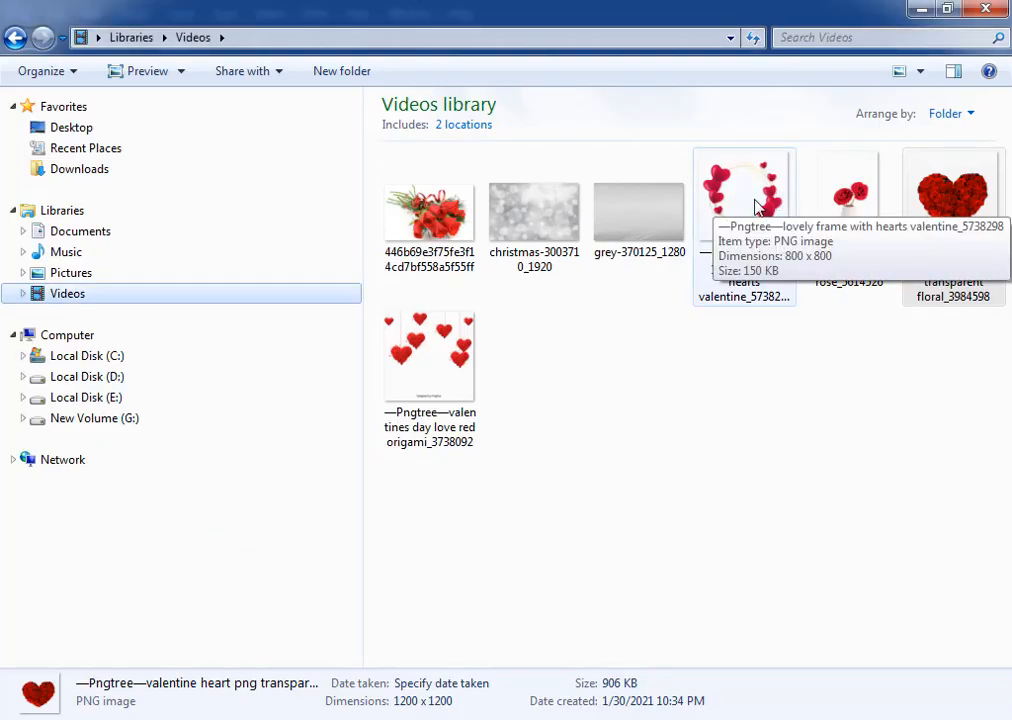
pyautogui.moveTo(445, 345); pyautogui.dragTo(440, 218)
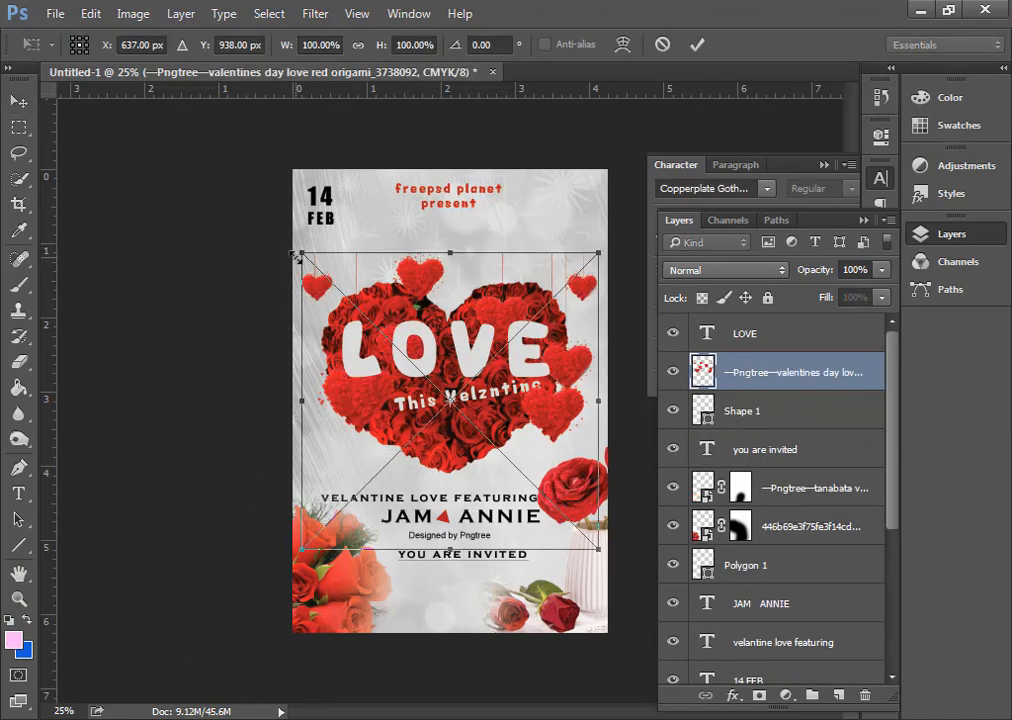
pyautogui.moveTo(298, 254); pyautogui.dragTo(272, 227)
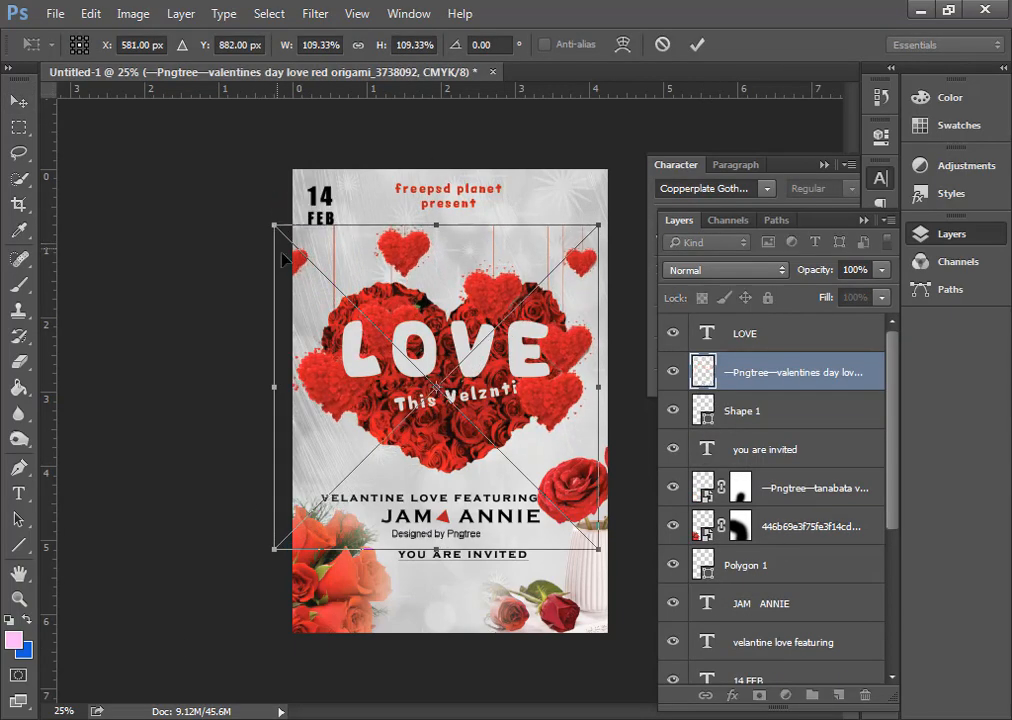
pyautogui.moveTo(382, 259); pyautogui.dragTo(392, 169)
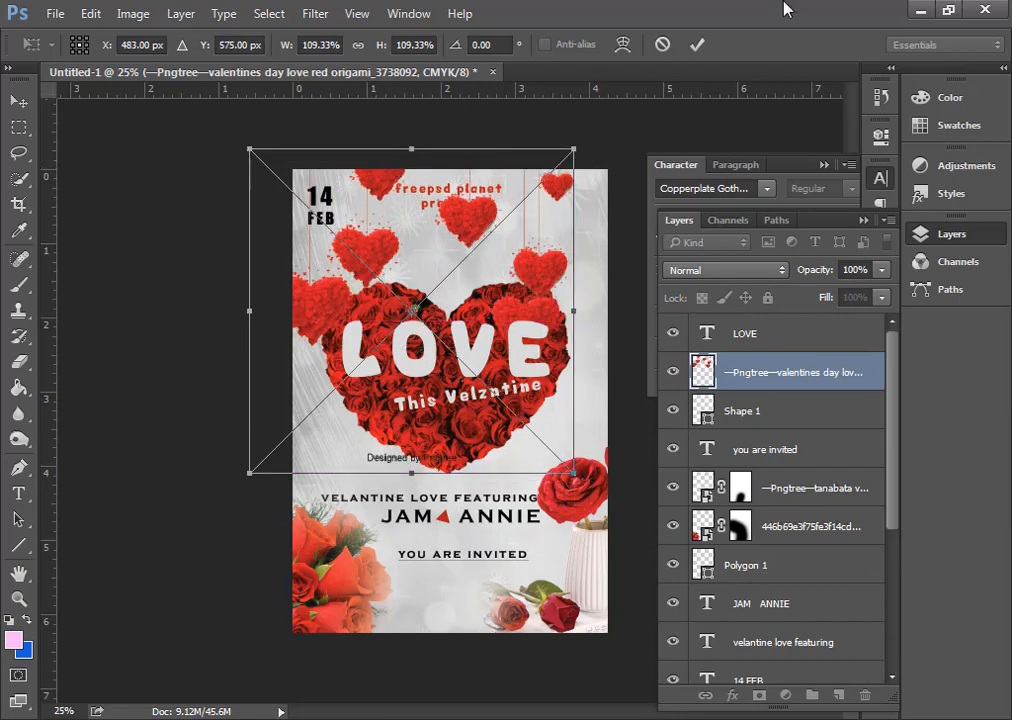
pyautogui.click(697, 44)
# - Lower the opacity of the hanging hearts layer to 24%
pyautogui.click(883, 270)
pyautogui.moveTo(815, 296); pyautogui.dragTo(840, 292)
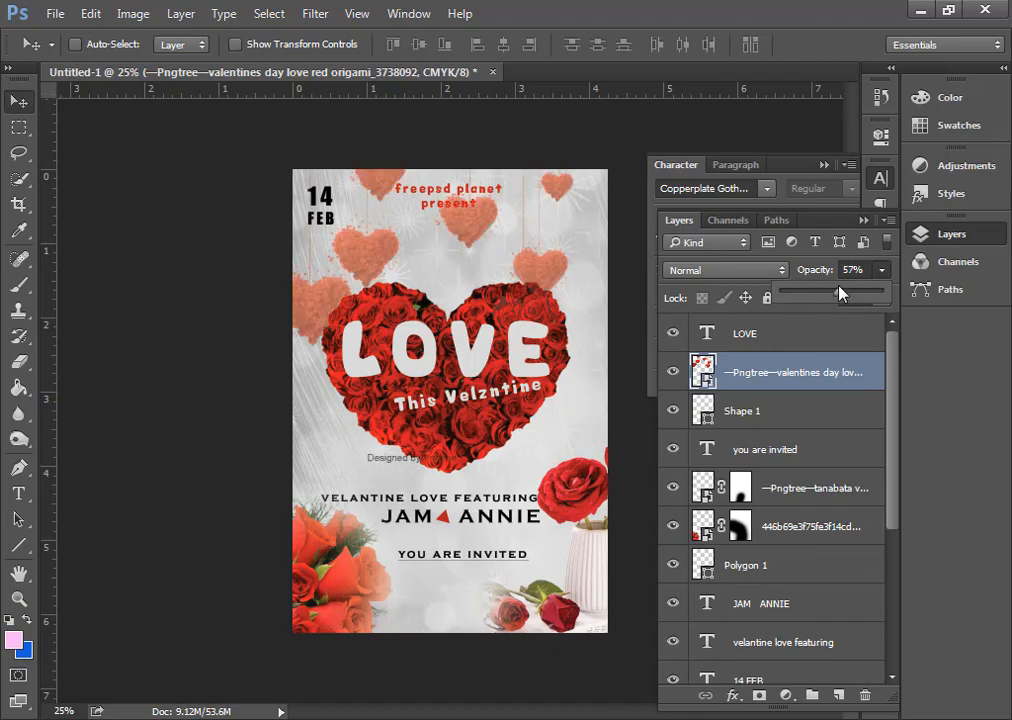
pyautogui.click(185, 275)
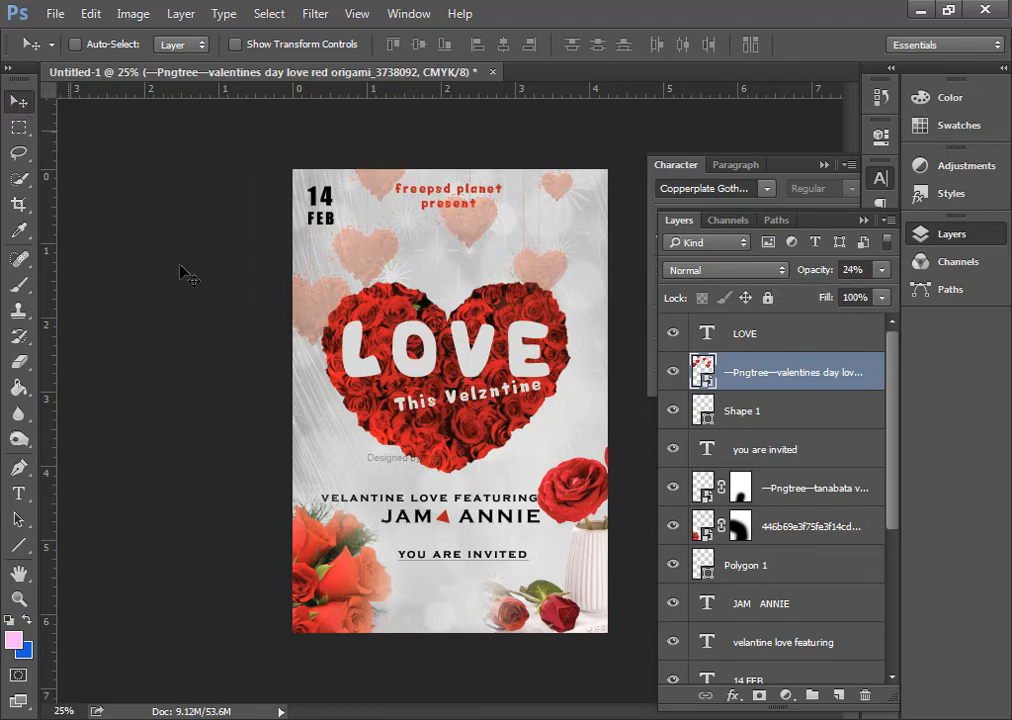